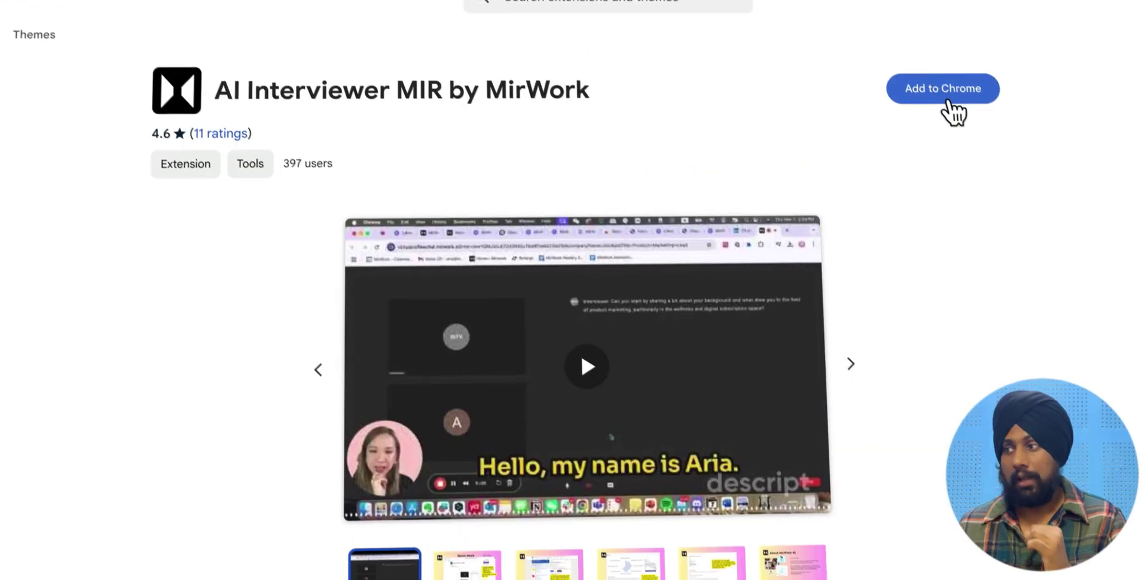
- Add the AI Interviewer MIR extension to Chrome and start a Quick Mock for the SEO & ASO Associate job
click(943, 90)
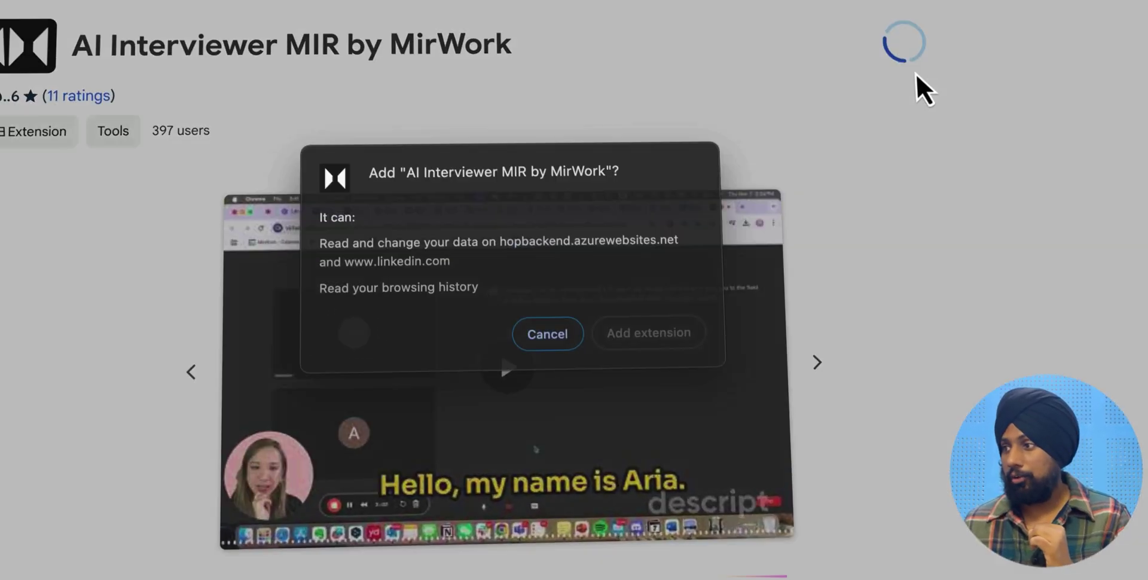
click(649, 333)
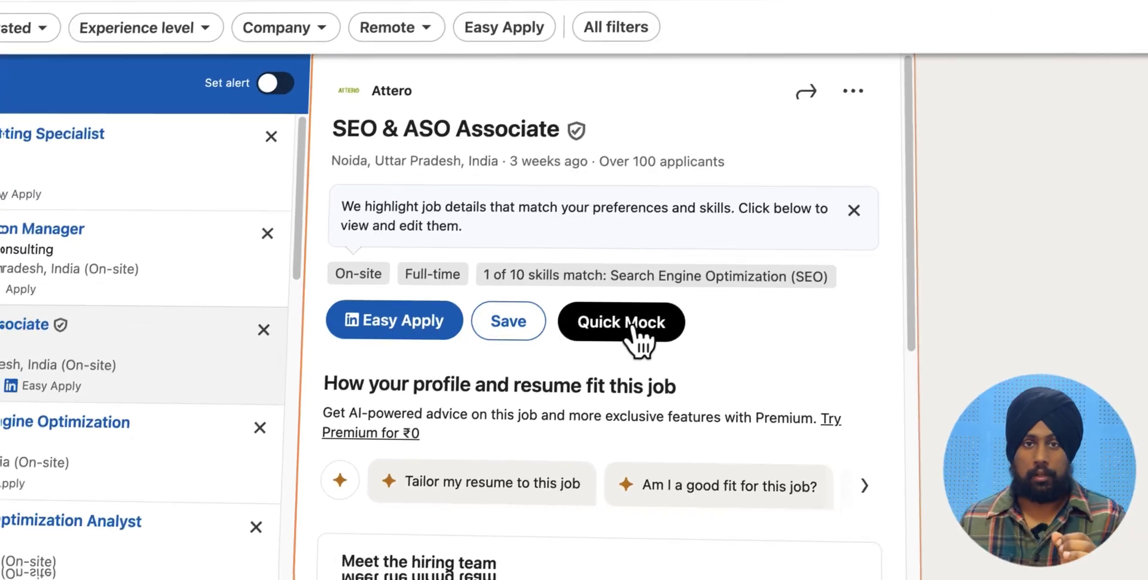
click(633, 329)
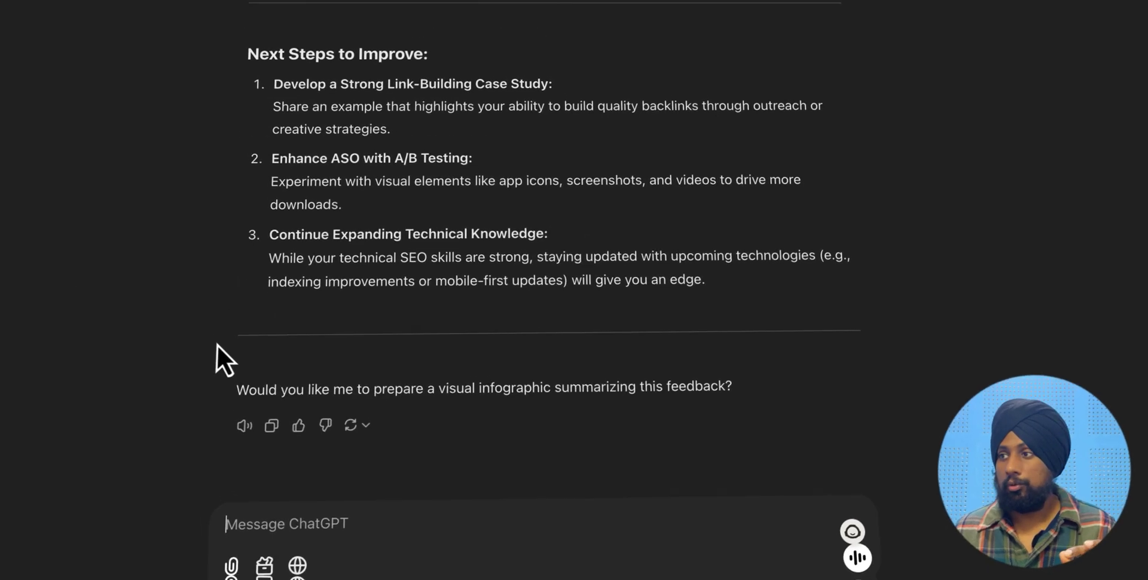
- Scroll back up through the interview feedback to the Ratings Summary skill-score table
scroll(231, 442, up, 2)
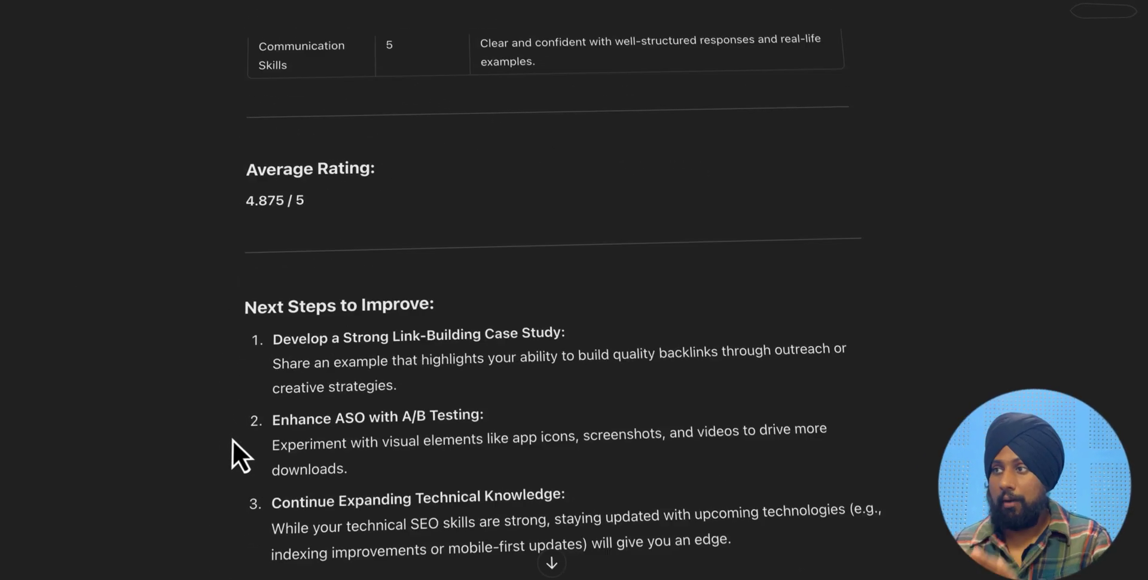
scroll(234, 439, up, 8)
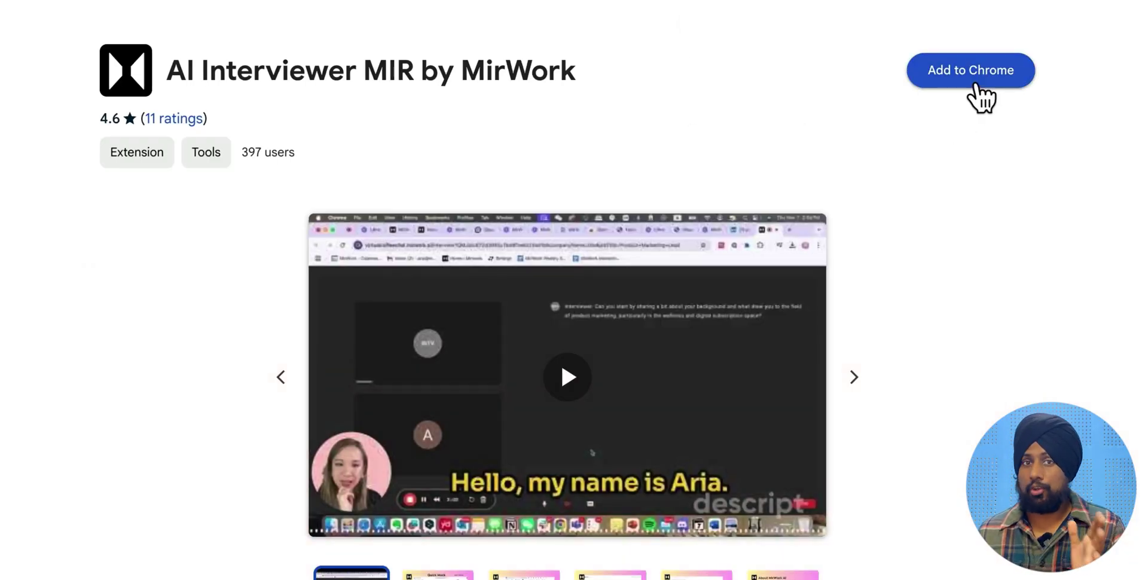
- Install AI Interviewer MIR by MirWork with its permissions and pin it to the Chrome toolbar
click(977, 83)
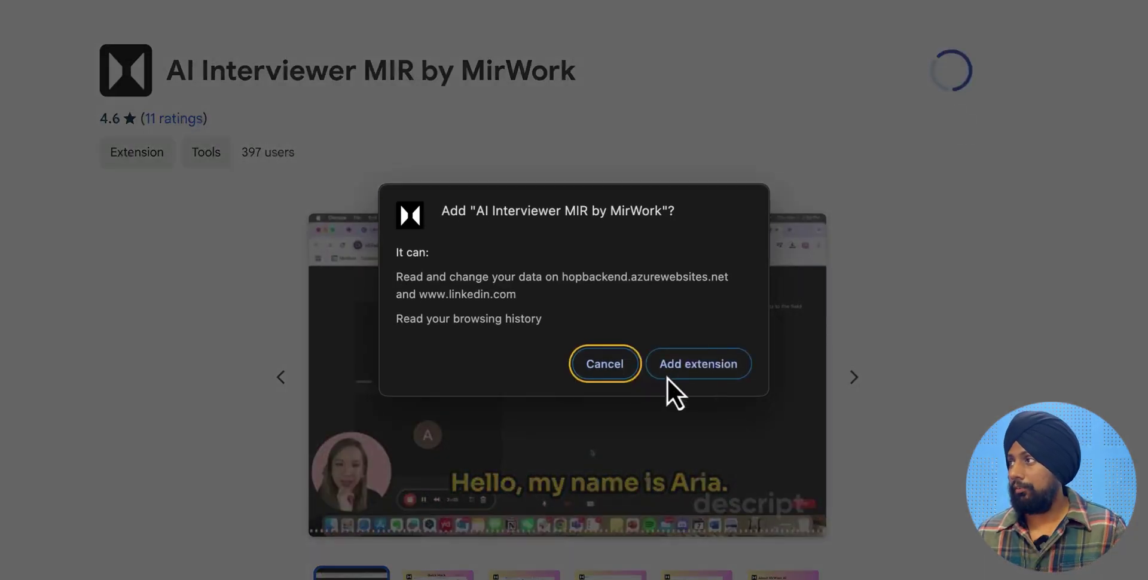
click(669, 376)
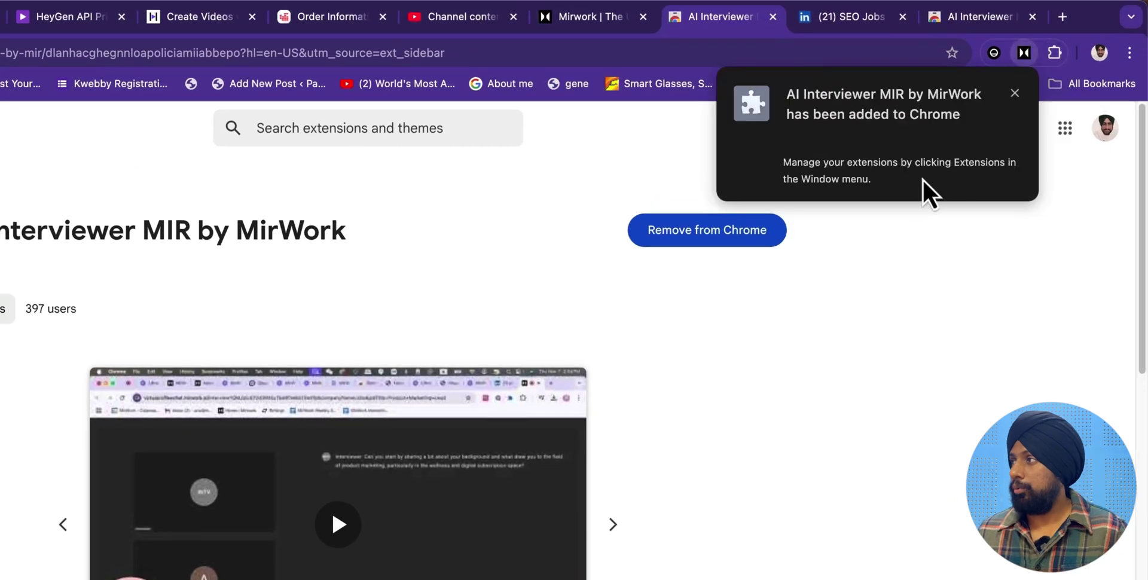
click(1054, 53)
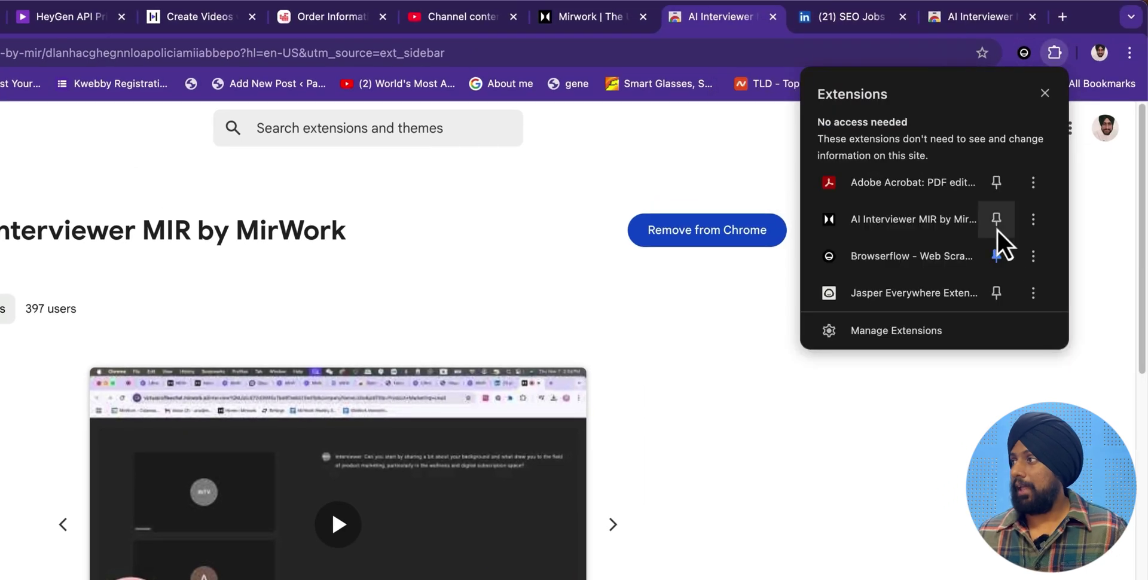
click(996, 219)
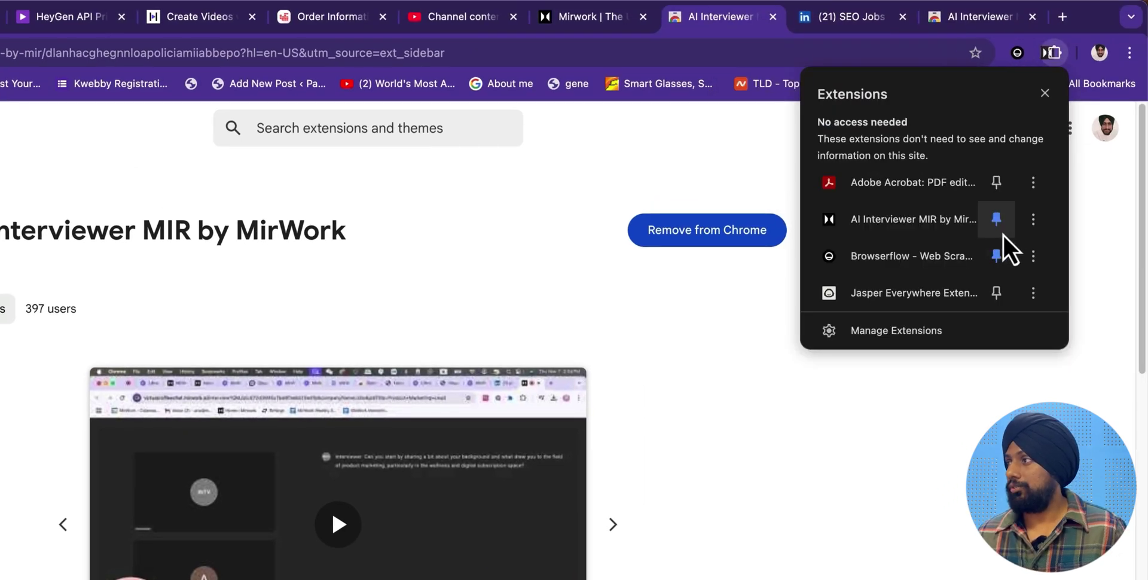
click(871, 381)
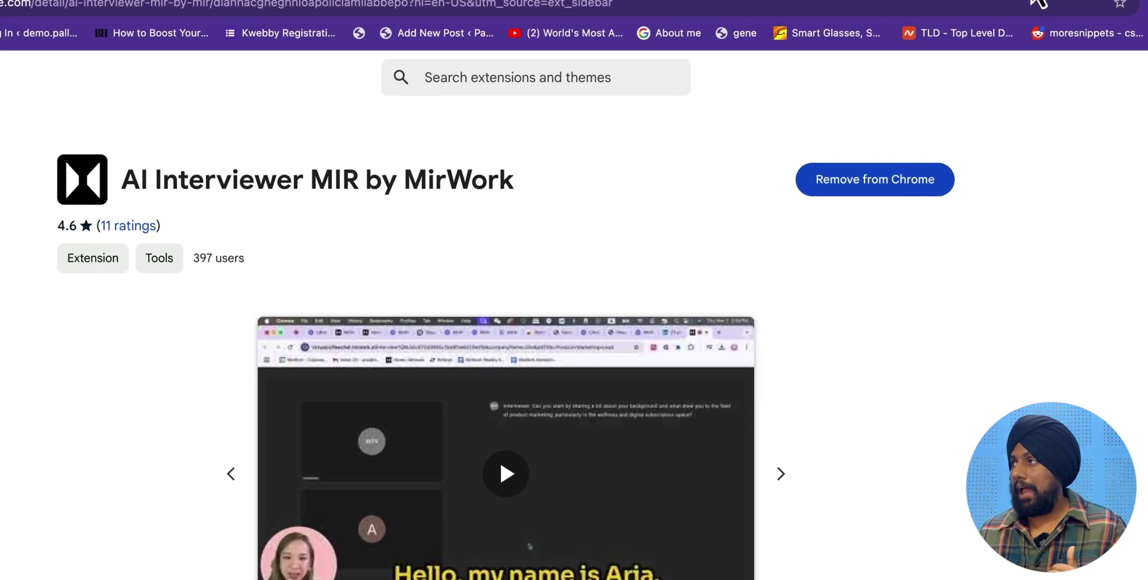
- Reload the LinkedIn SEO jobs tab and launch a Quick Mock on Attero's SEO & ASO Associate listing
click(843, 17)
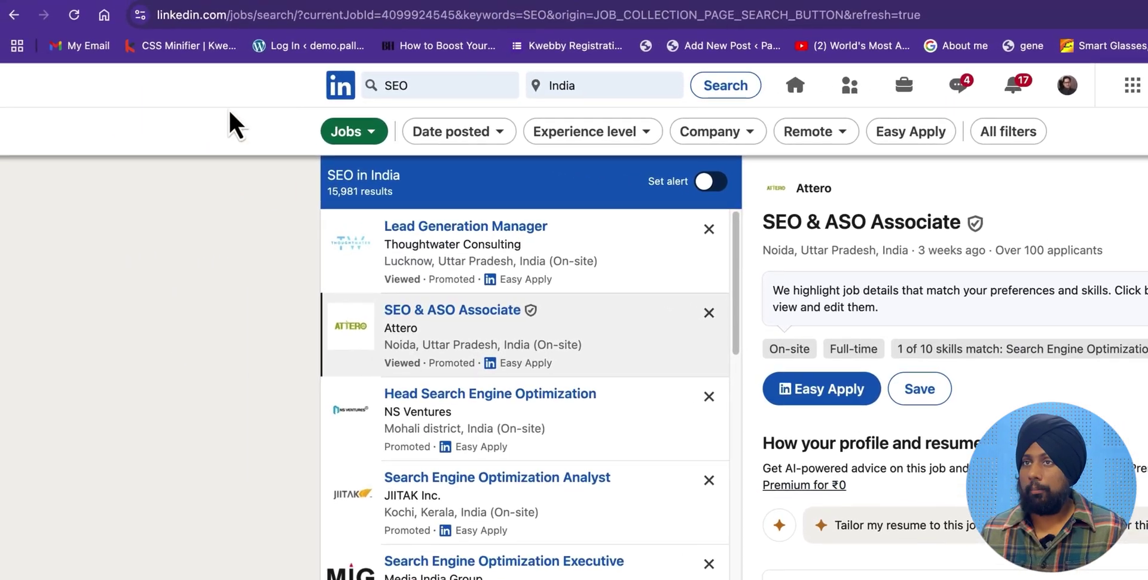
click(89, 16)
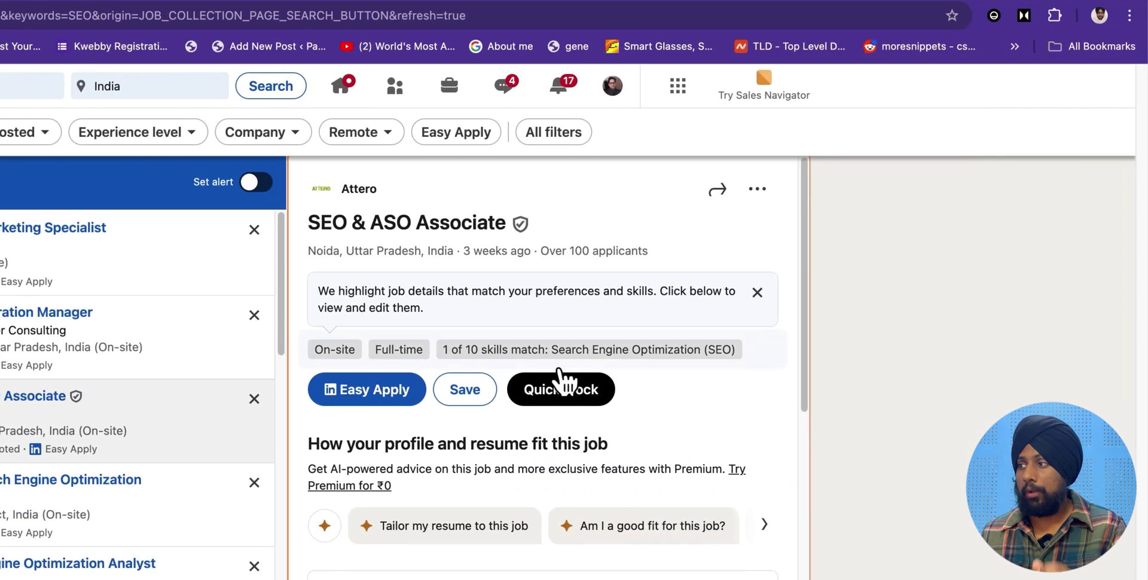
click(572, 399)
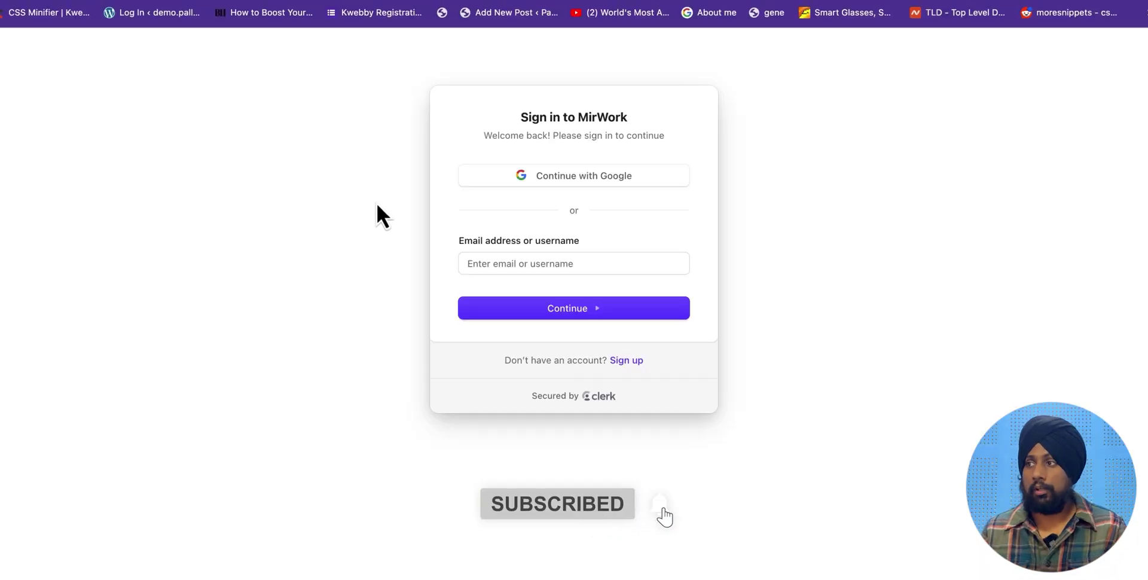
- Sign in to MirWork with a Google account and fill in the username from a saved suggestion
click(541, 184)
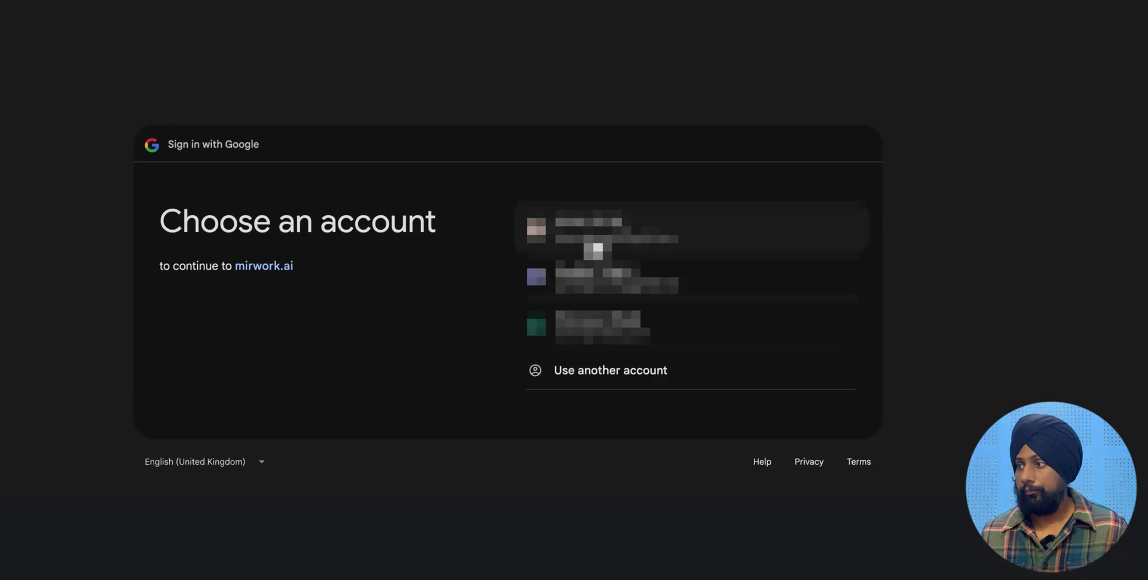
click(574, 233)
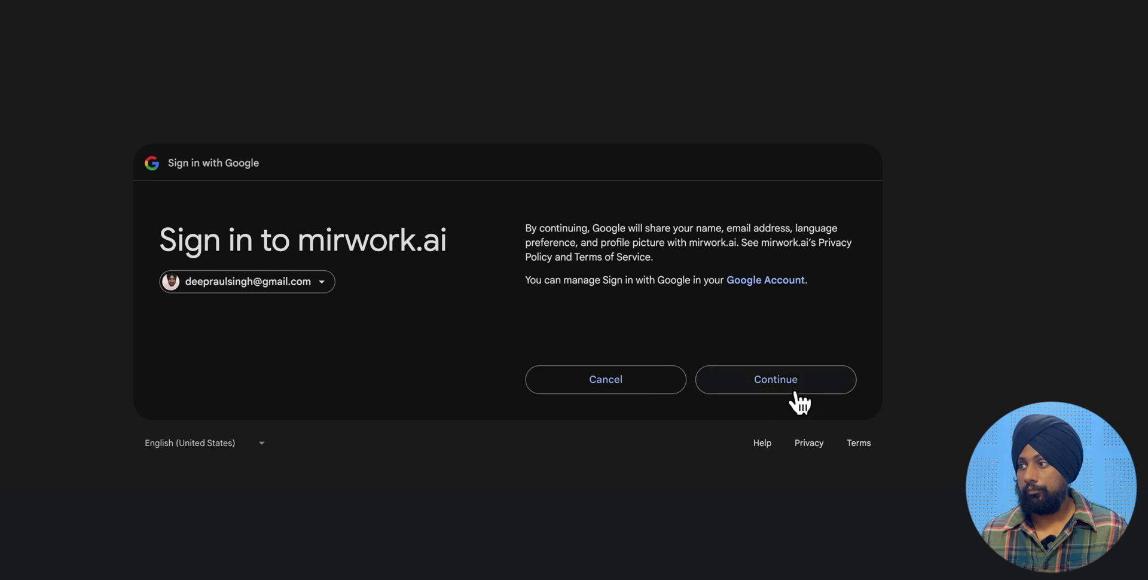
click(790, 388)
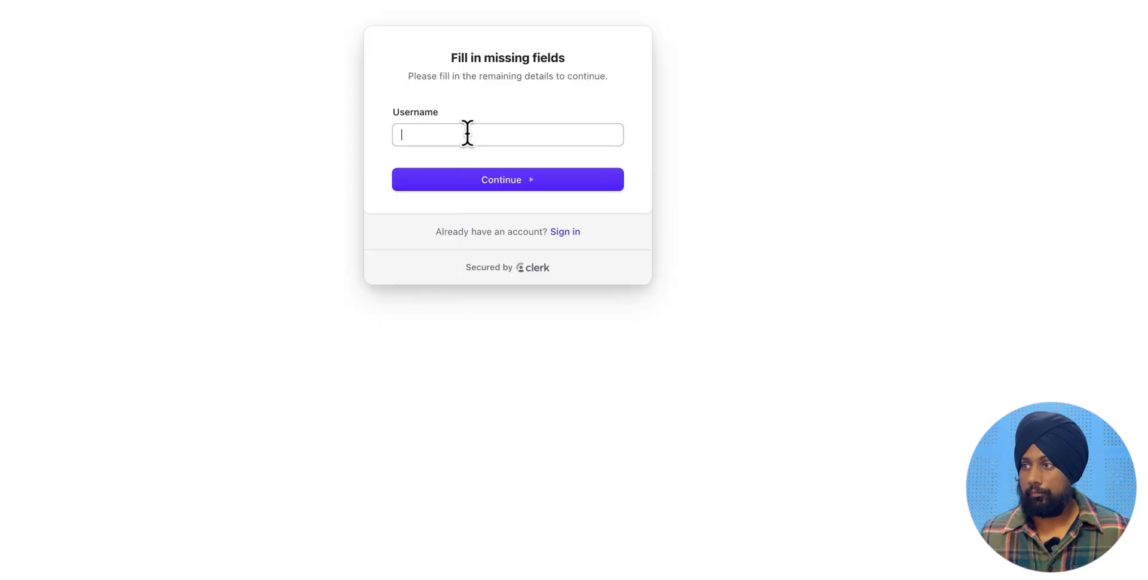
click(466, 133)
click(496, 244)
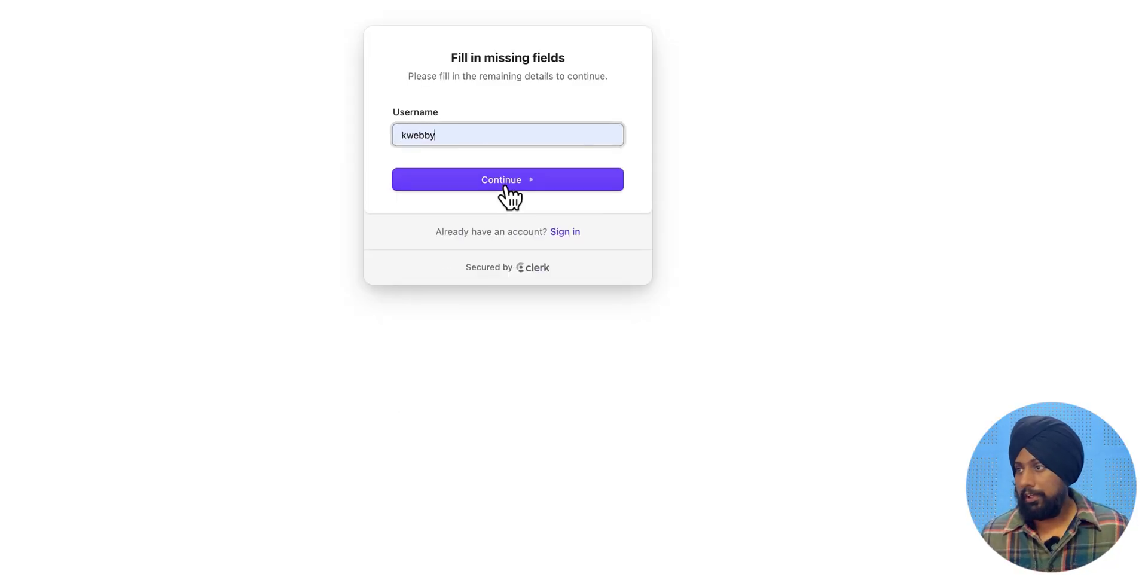
click(505, 187)
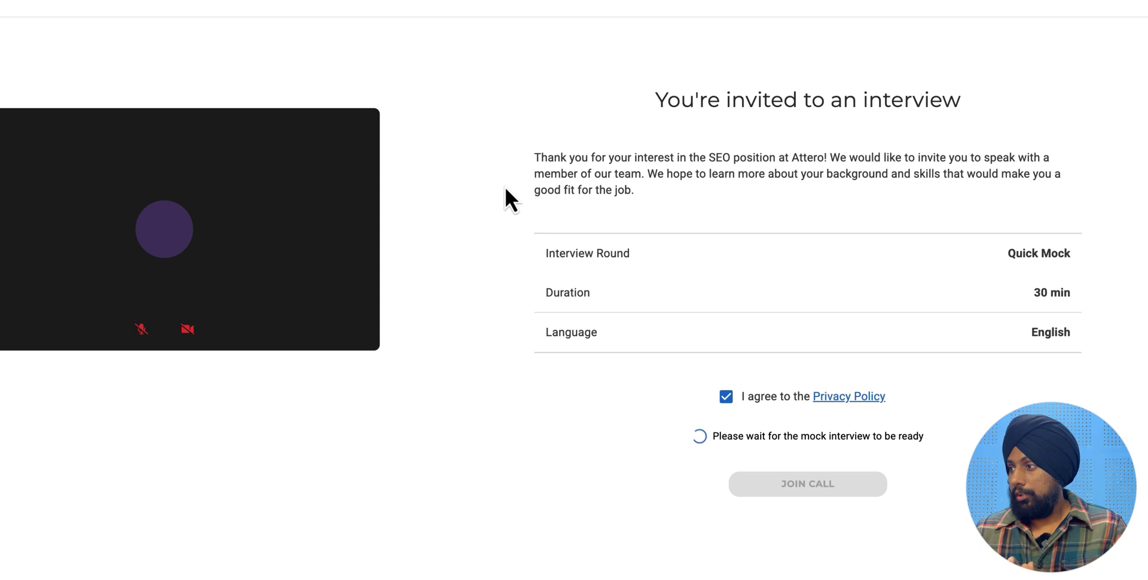
- Enter the user's first and last name and submit the name details
click(508, 210)
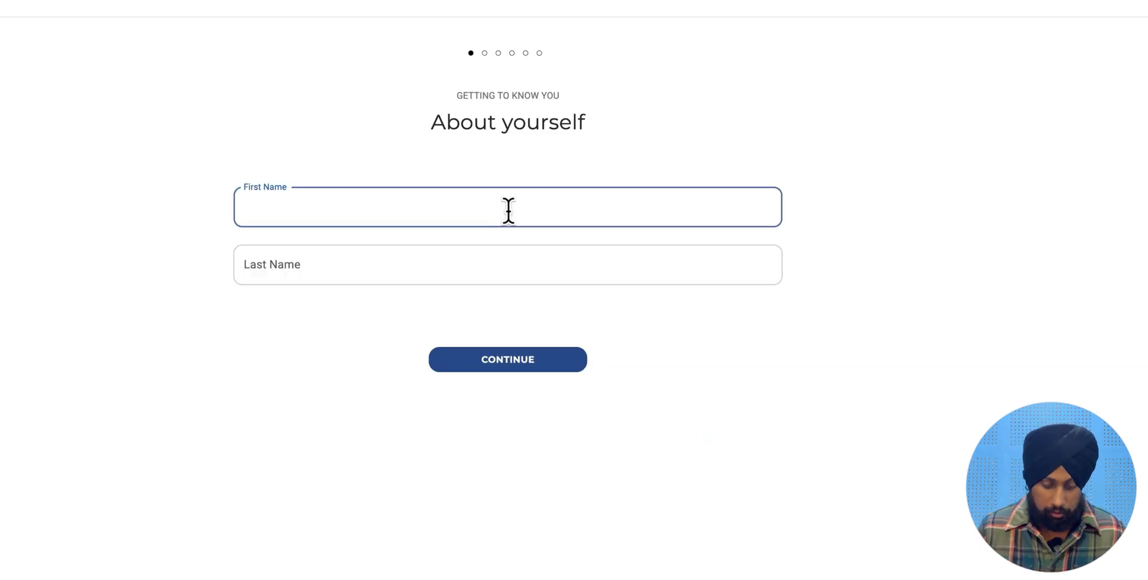
text(R)
key(Caps_Lock)
text(aman)
key(Tab)
key(Caps_Lock)
text(Singh)
key(Return)
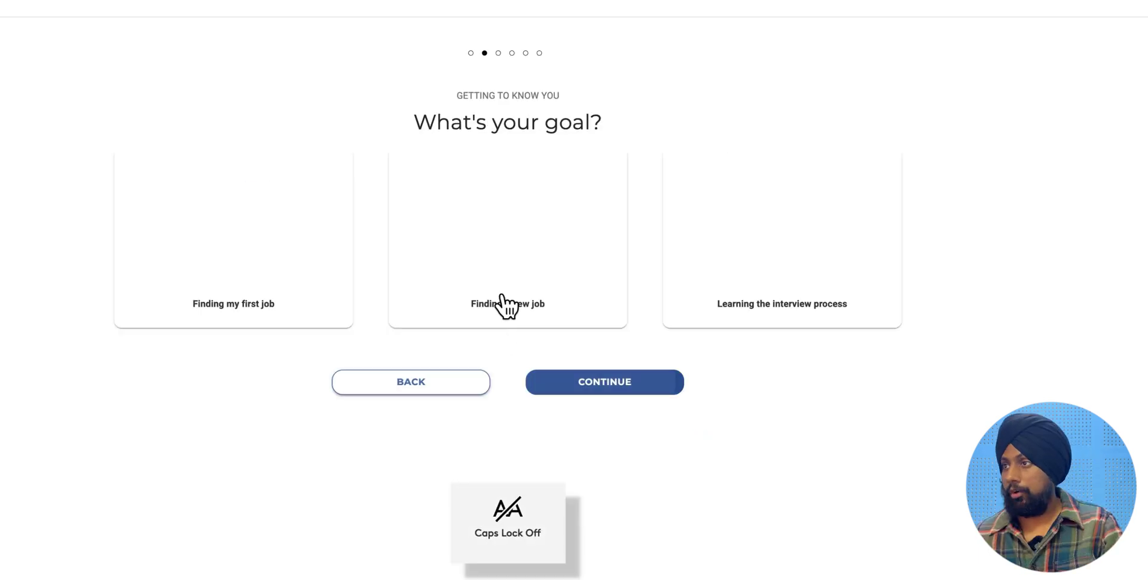
- Choose 'Finding a new job' as the goal and 'As soon as possible' as the timeline
click(543, 286)
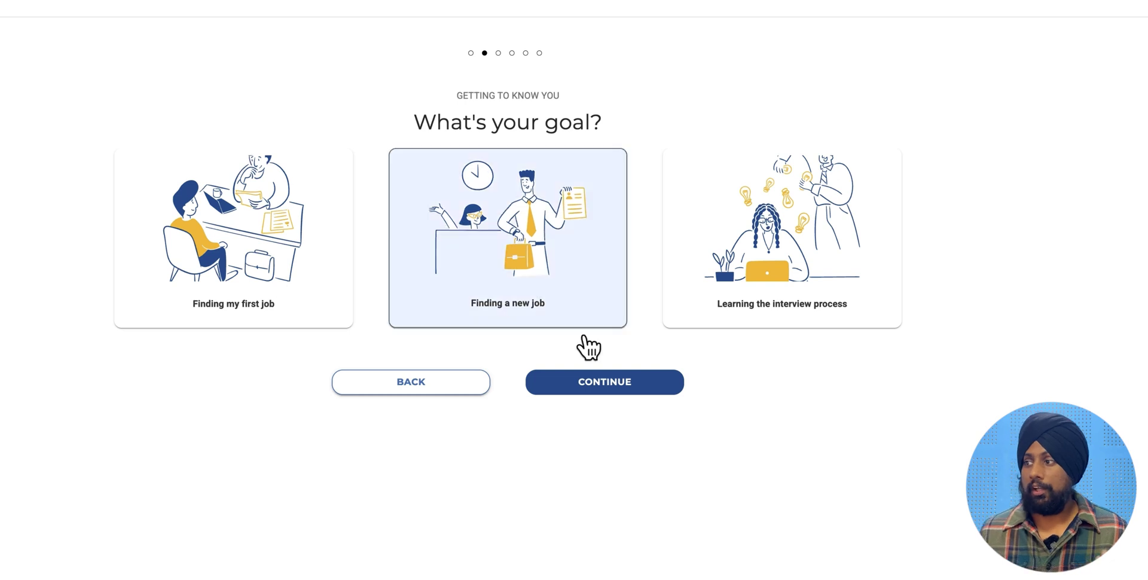
click(625, 388)
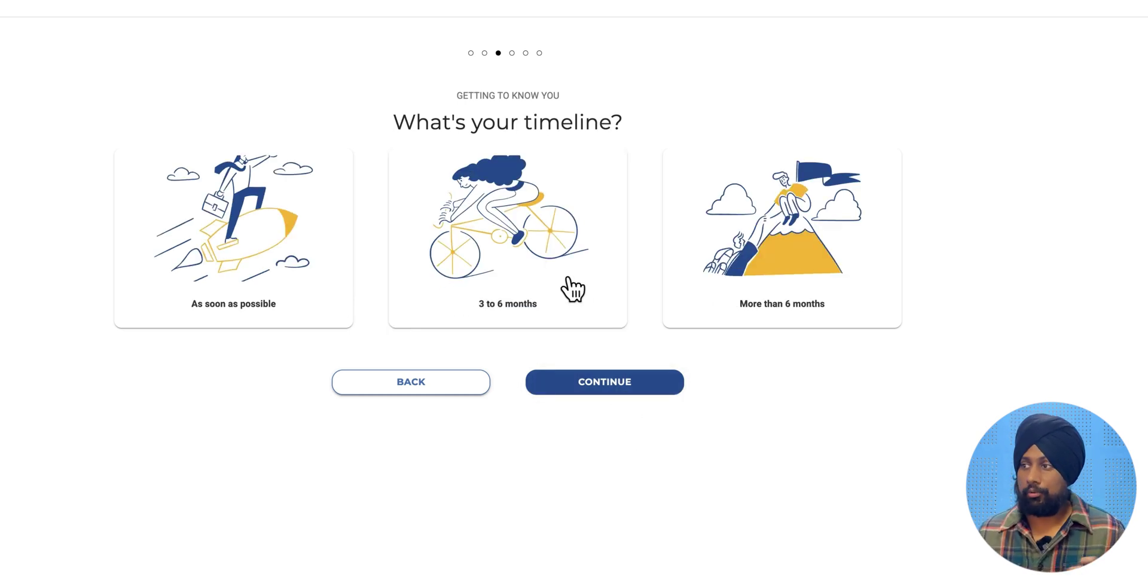
click(278, 275)
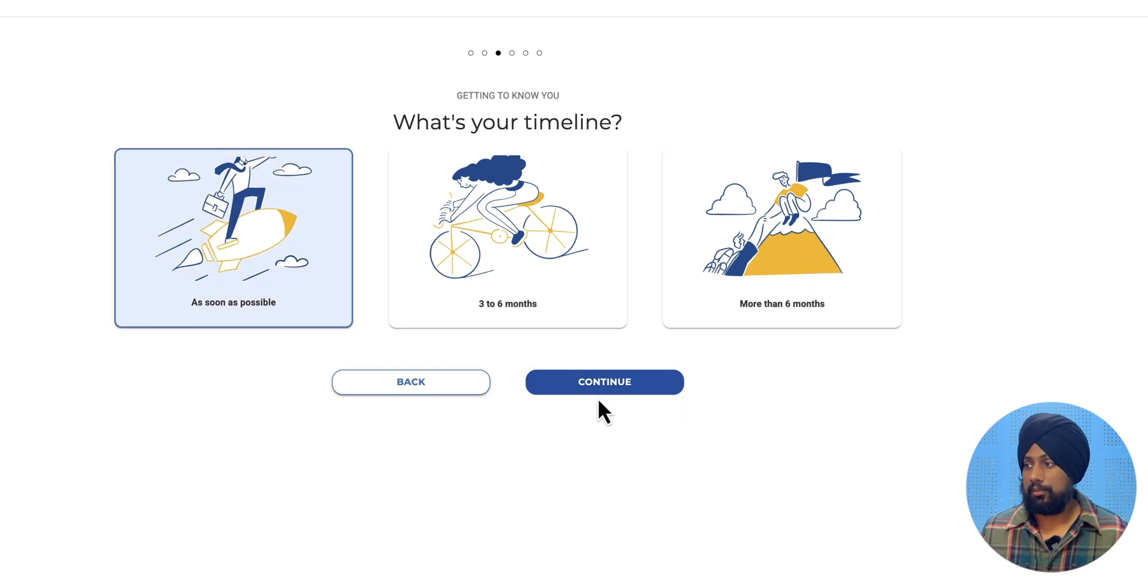
click(600, 389)
- Select Technology industry, all company types and Other roles, then finish onboarding
click(400, 191)
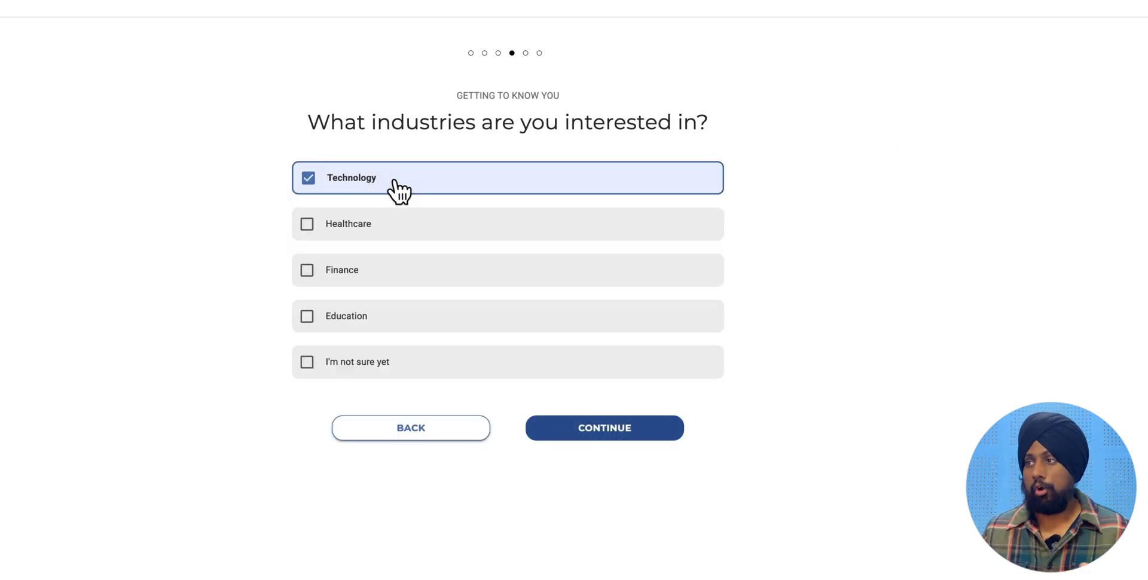
click(599, 430)
click(562, 362)
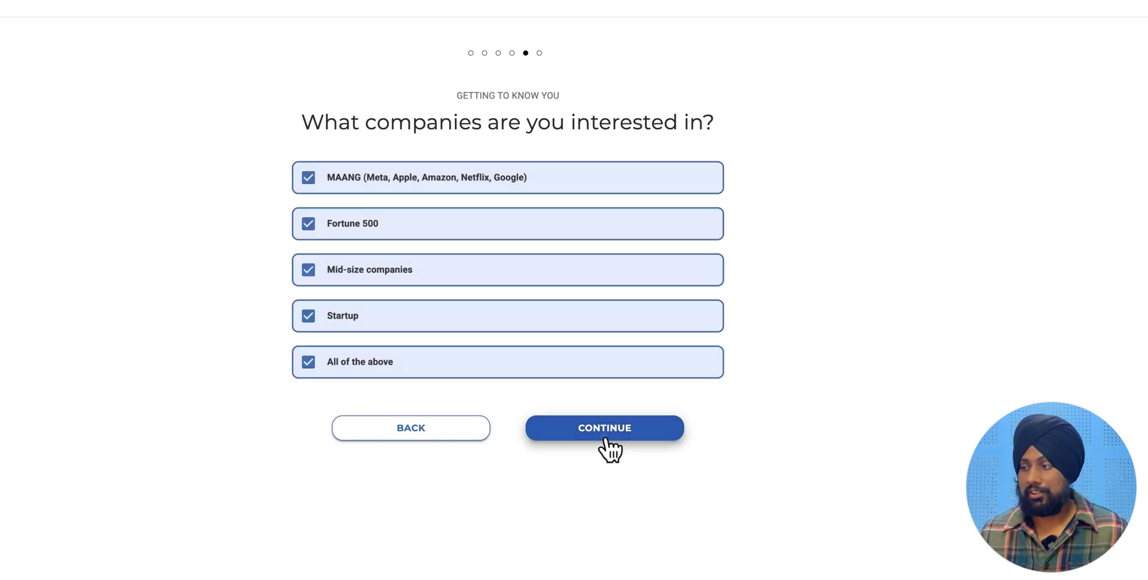
click(602, 437)
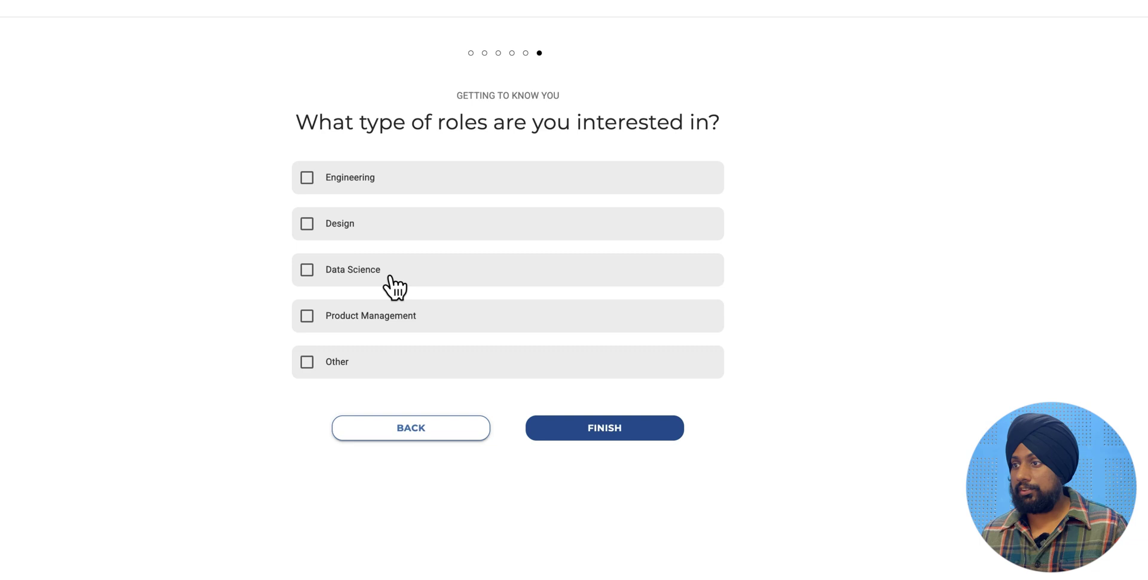
click(486, 367)
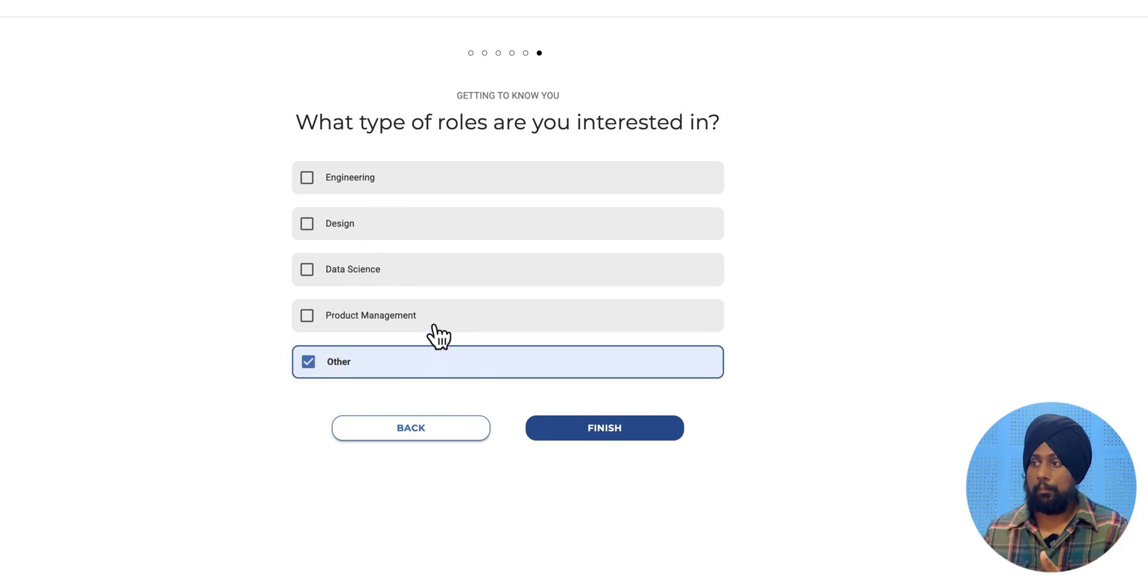
click(576, 428)
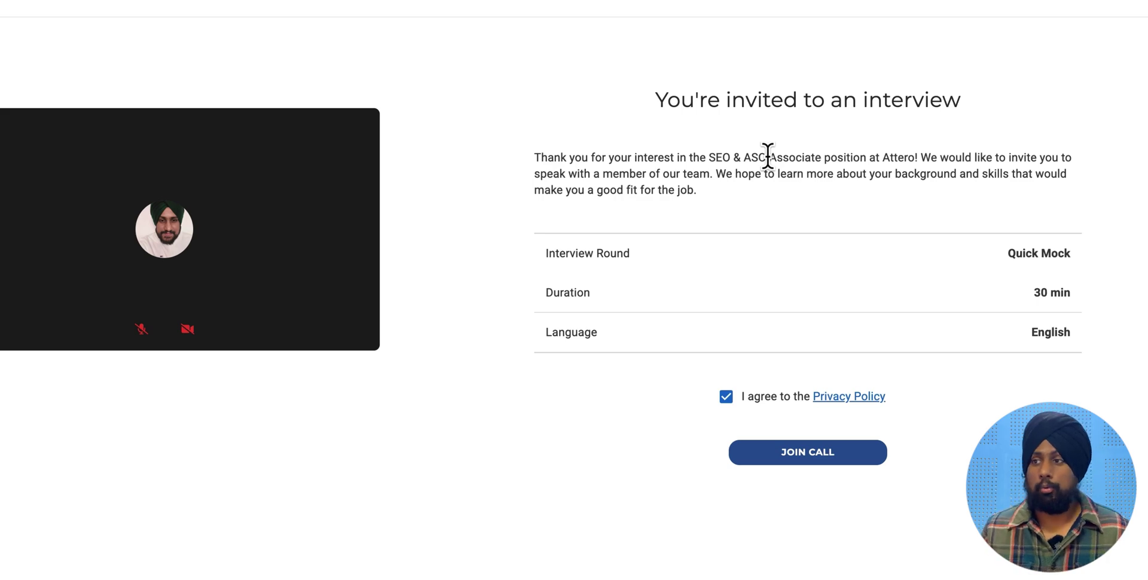
- Join the SEO & ASO Associate mock interview call and complete it through to the 3.1 / 5 report
click(798, 453)
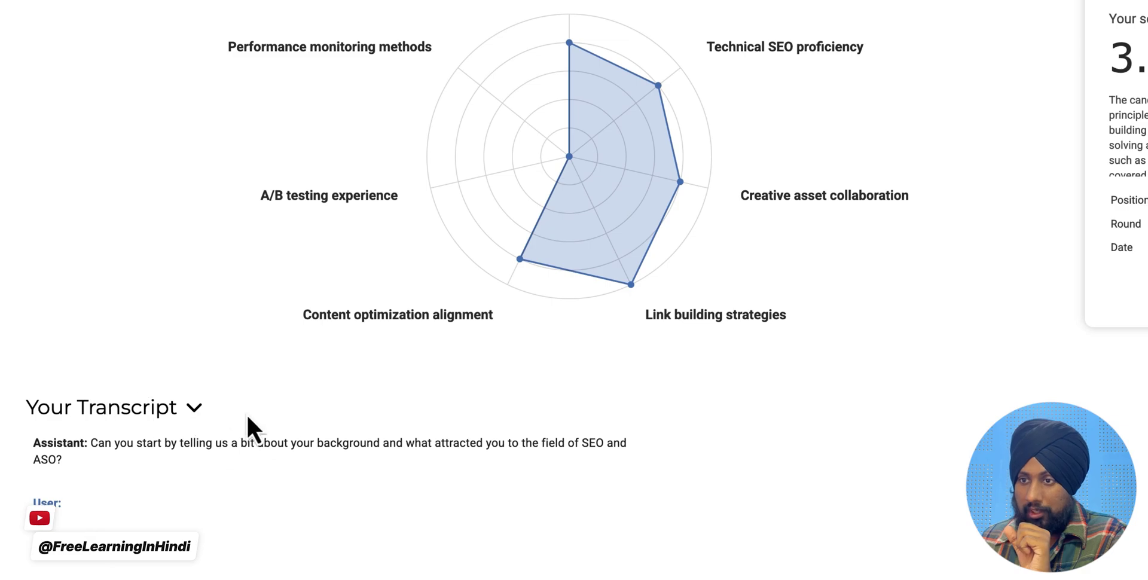
click(193, 408)
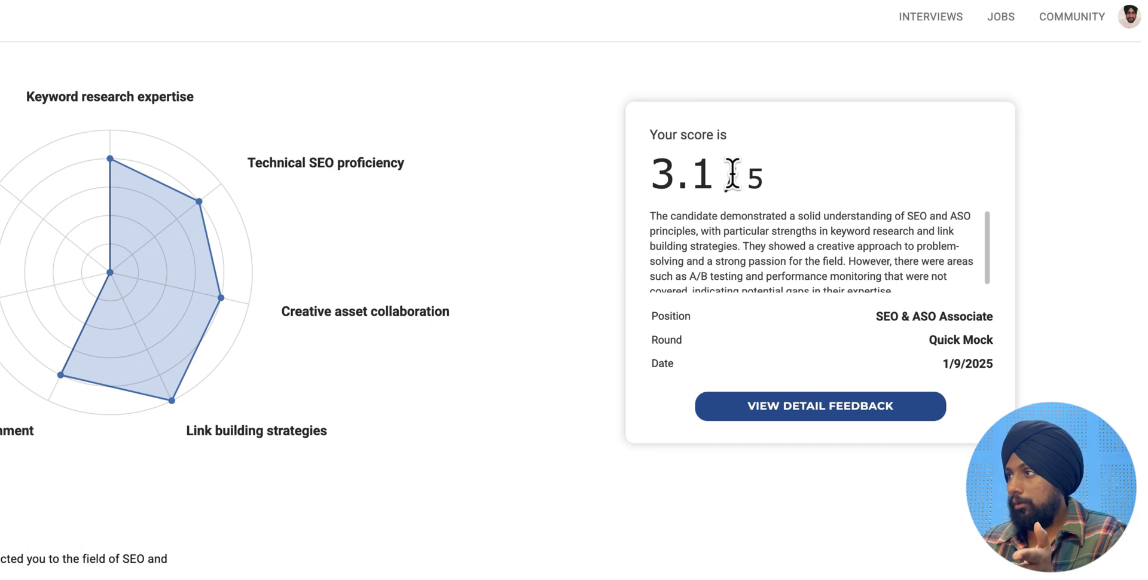
scroll(789, 252, down, 1)
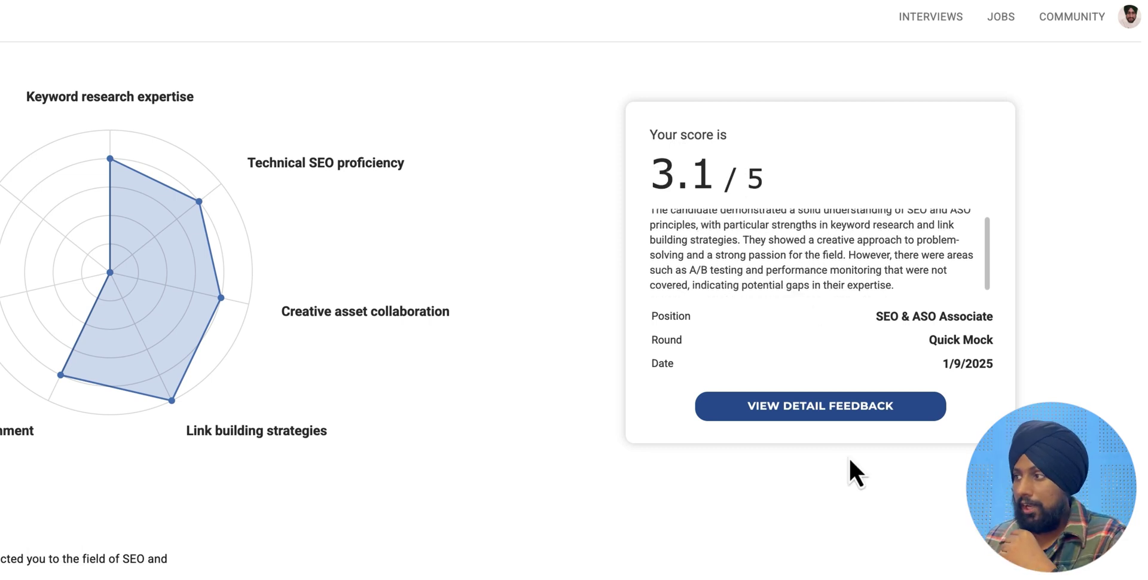
- Open the detailed feedback and flip top-skill cards, including On and Performance monitoring methods, to their improvement tips
click(820, 417)
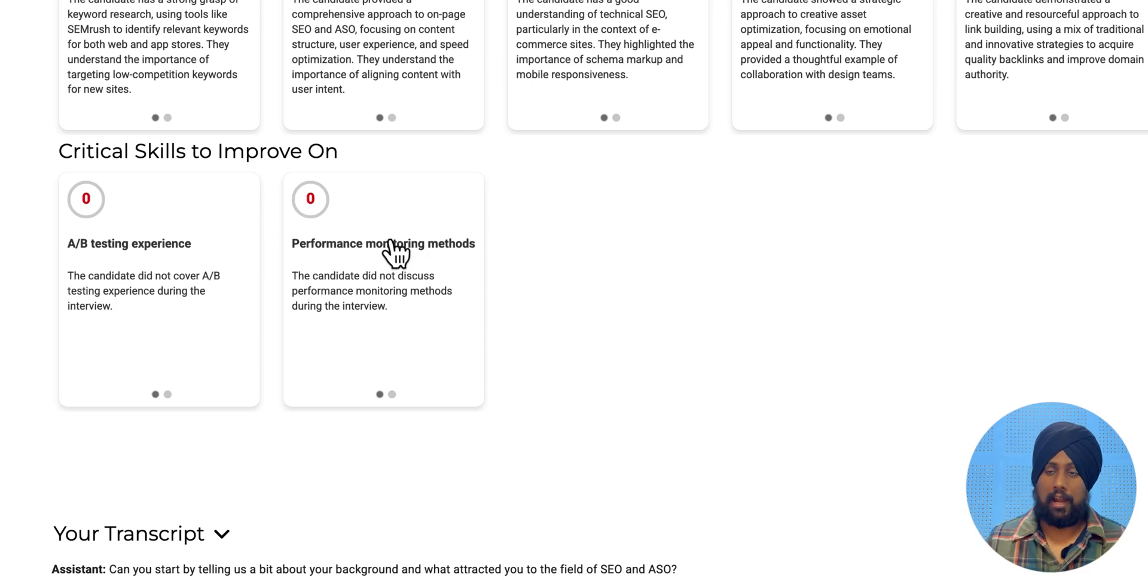
scroll(577, 228, down, 1)
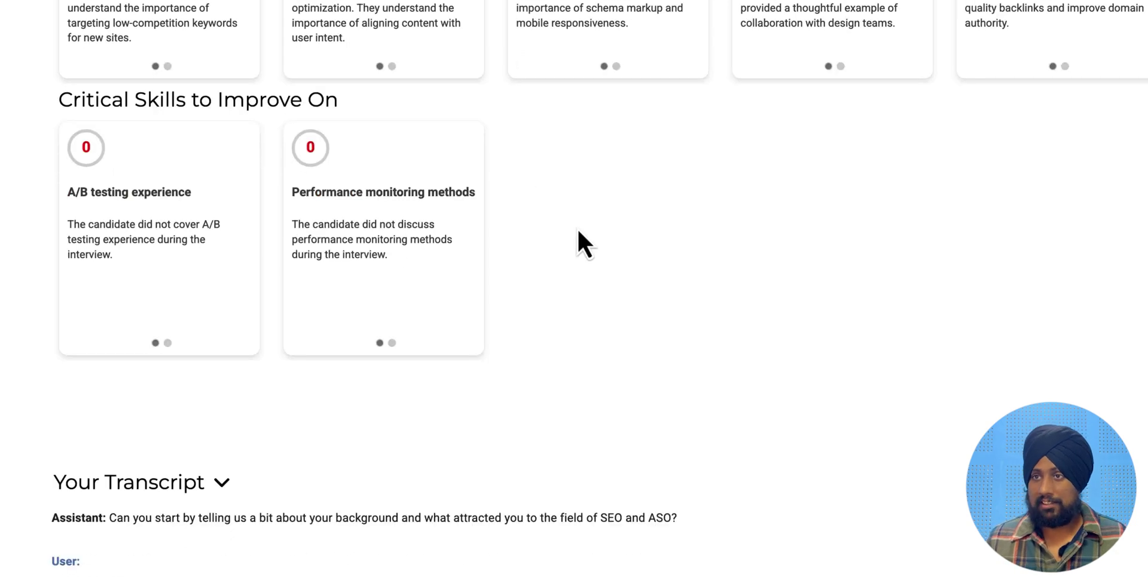
scroll(578, 228, up, 3)
click(169, 241)
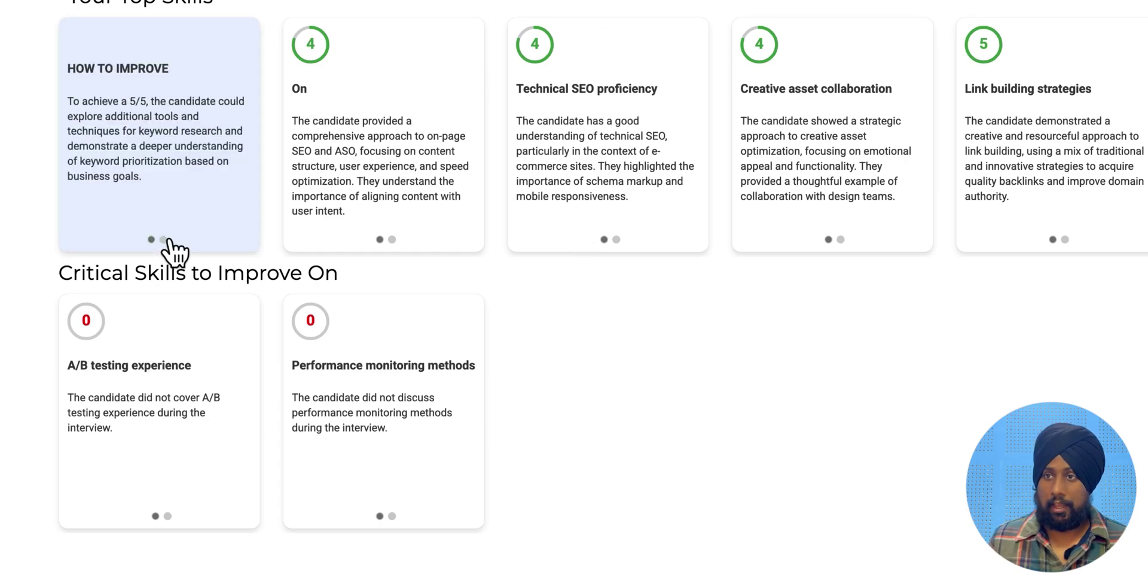
click(389, 242)
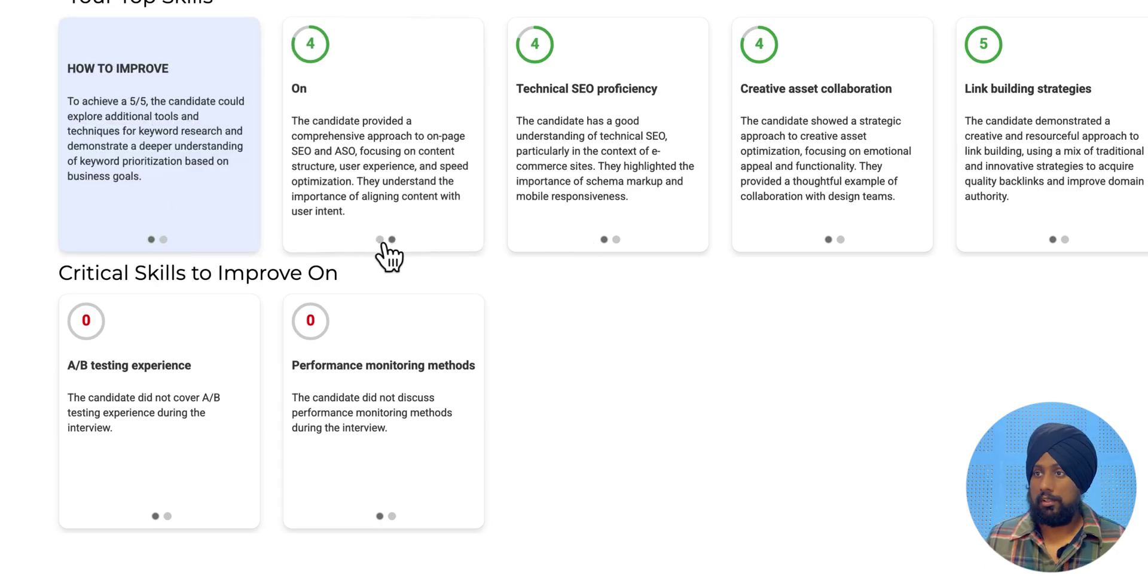
click(385, 433)
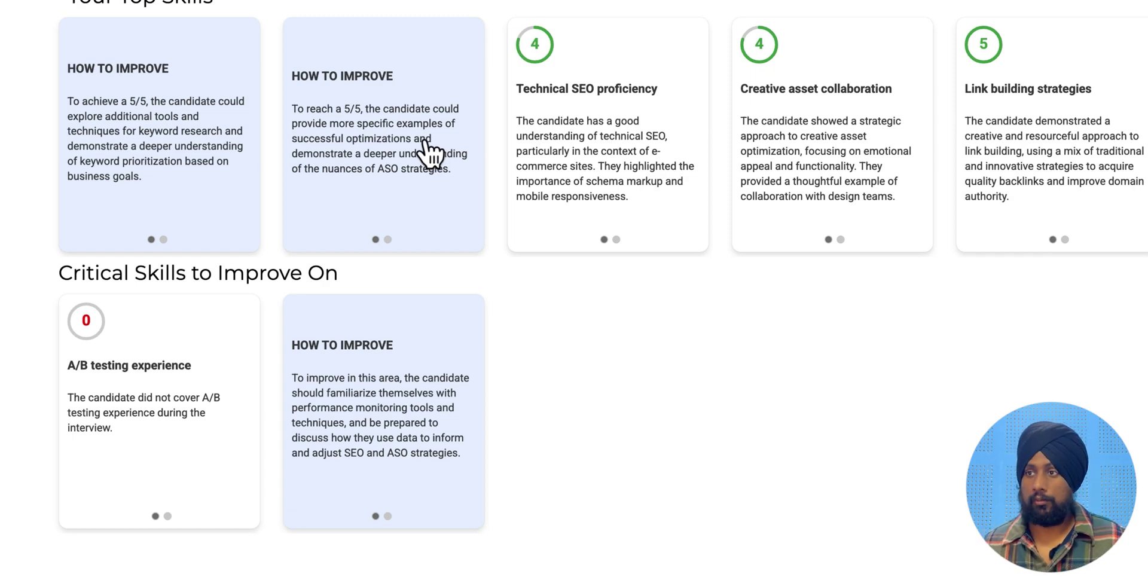
click(430, 154)
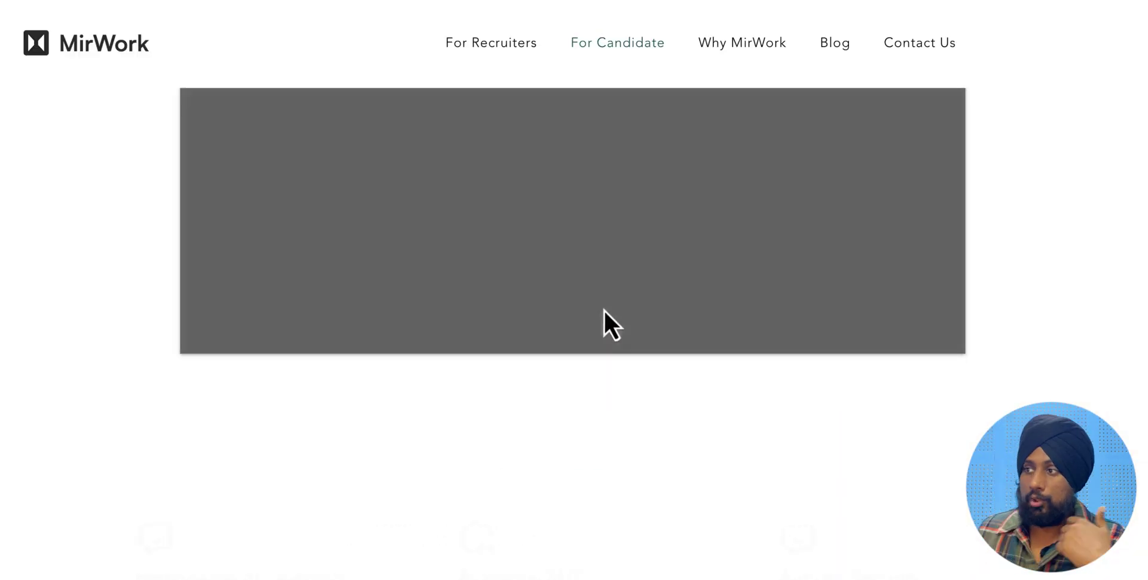
- Scroll down through MirWork's LinkedIn company page
scroll(601, 311, down, 20)
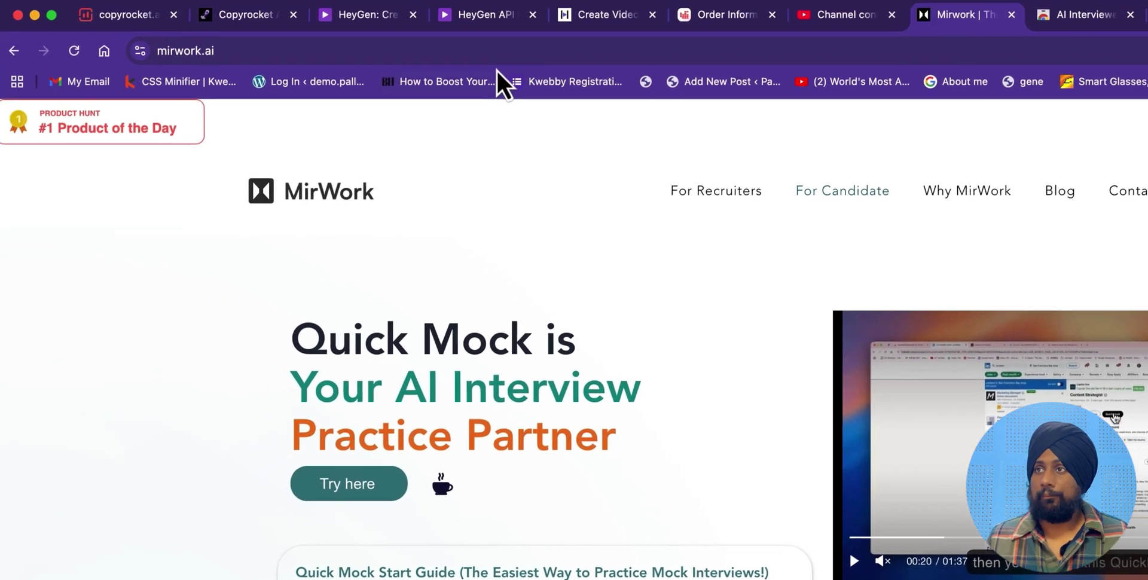
- Go to chatgpt.com and paste the interview prompt with the job details
click(506, 60)
text(chatg)
key(Return)
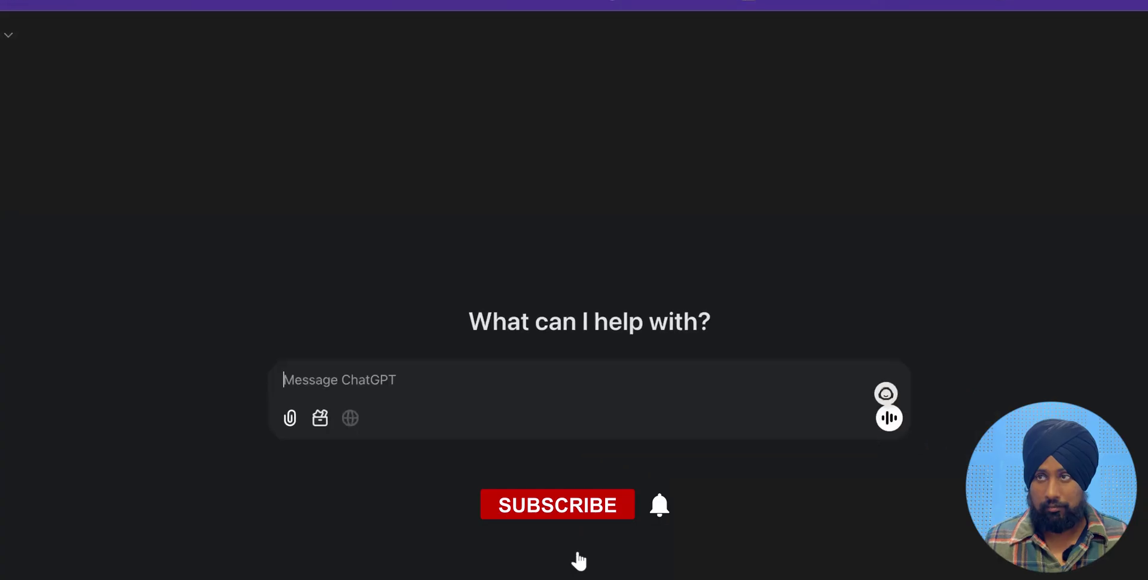
key(super+v)
- Scroll through the earlier SEO mock interview answers down to the Detailed Feedback strengths list
scroll(137, 180, down, 7)
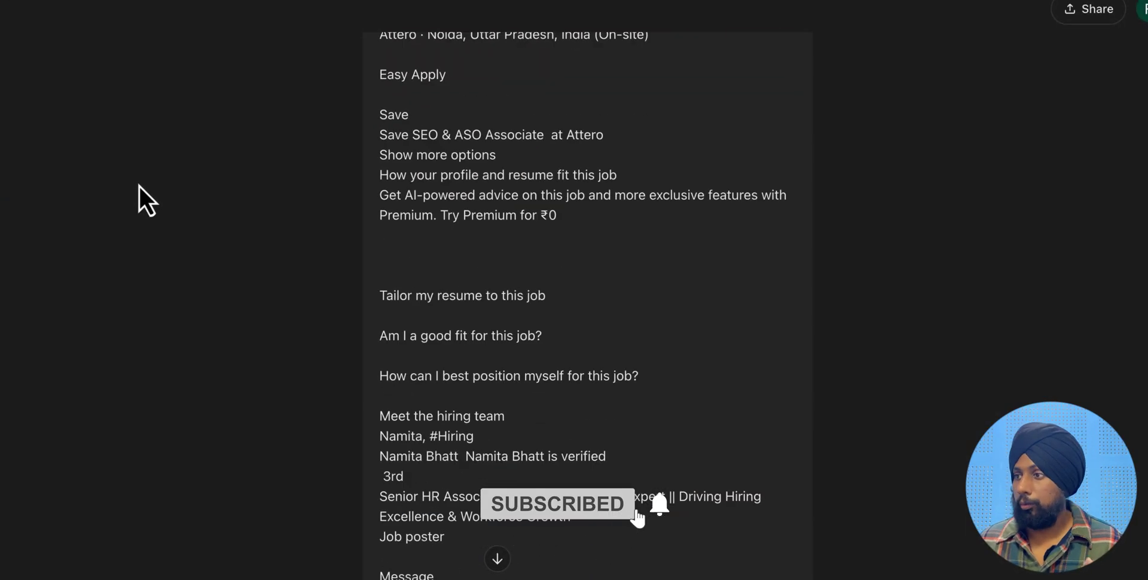
scroll(139, 185, down, 8)
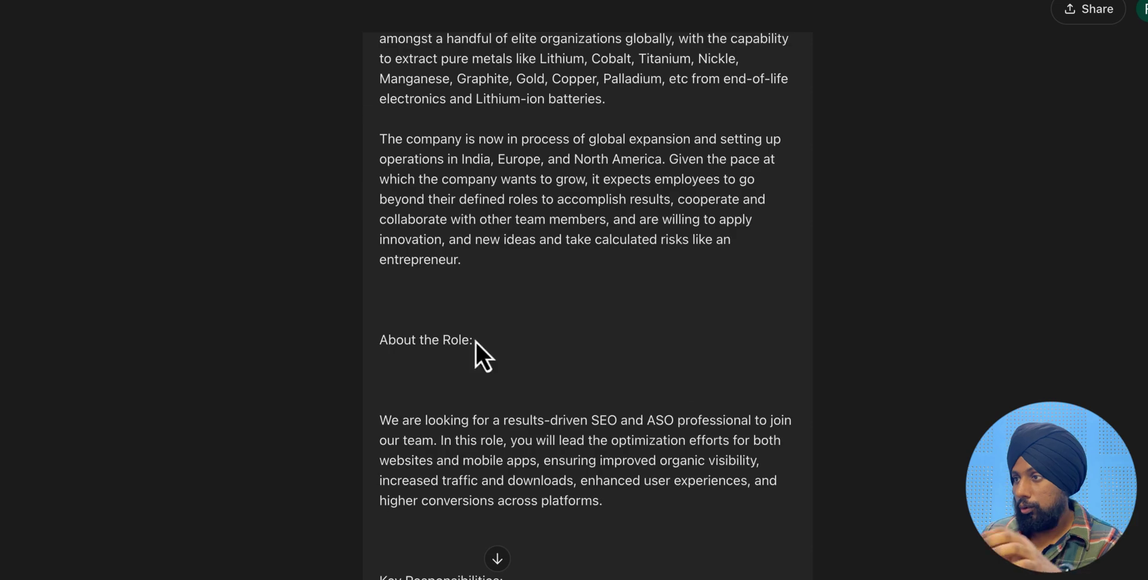
scroll(544, 361, up, 15)
triple_click(540, 349)
scroll(502, 296, down, 10)
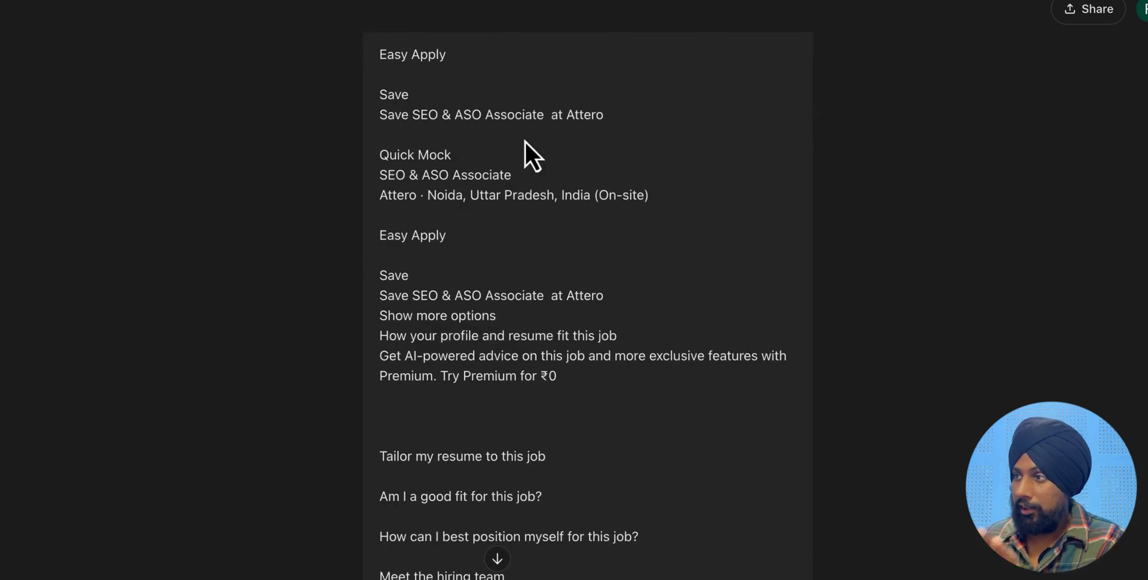
scroll(285, 320, down, 20)
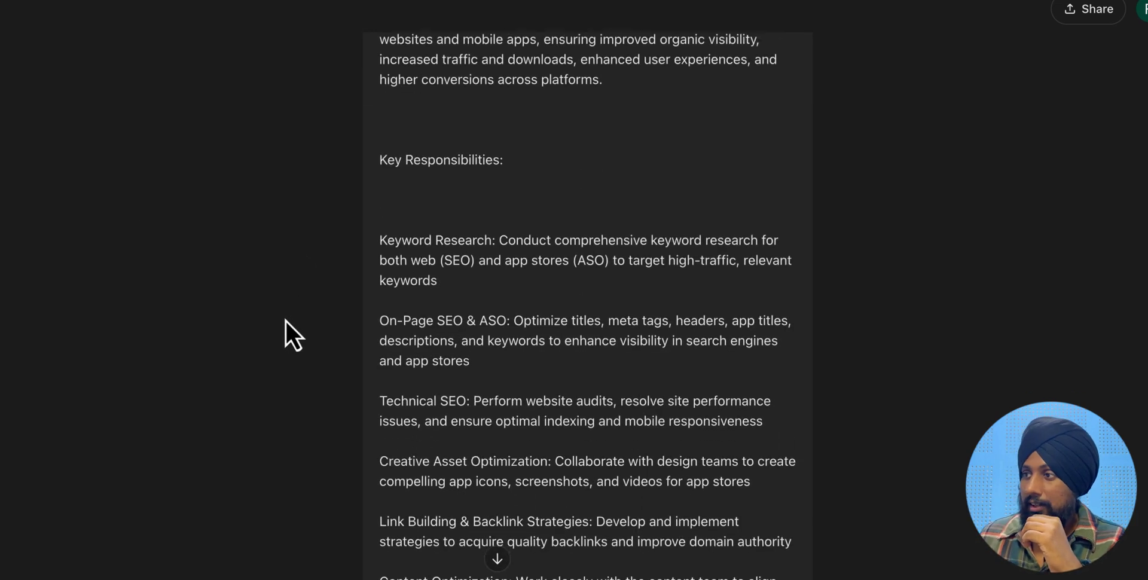
scroll(285, 321, down, 20)
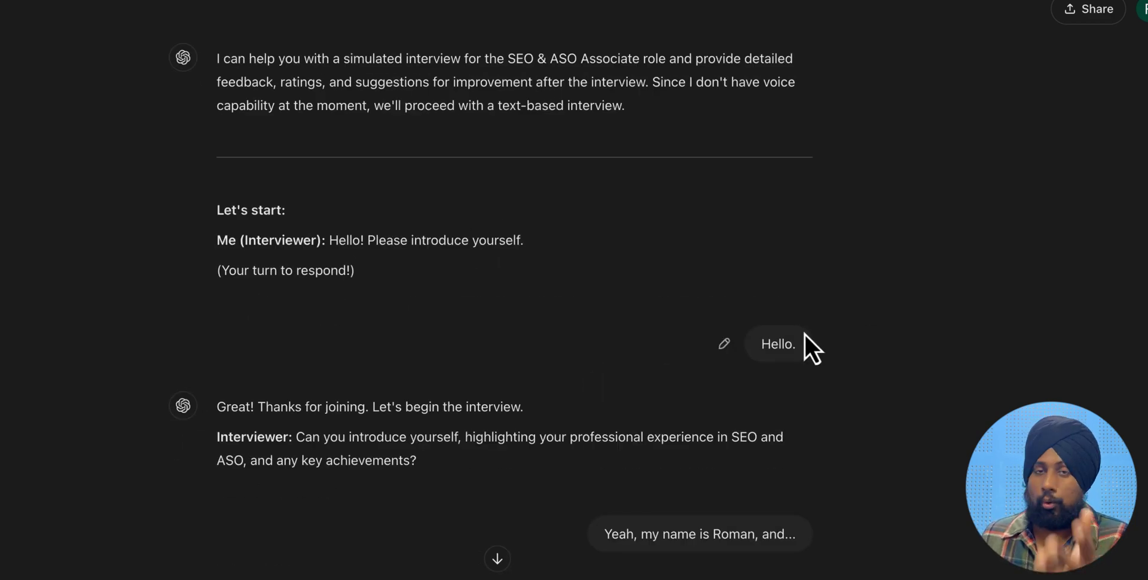
scroll(350, 454, down, 20)
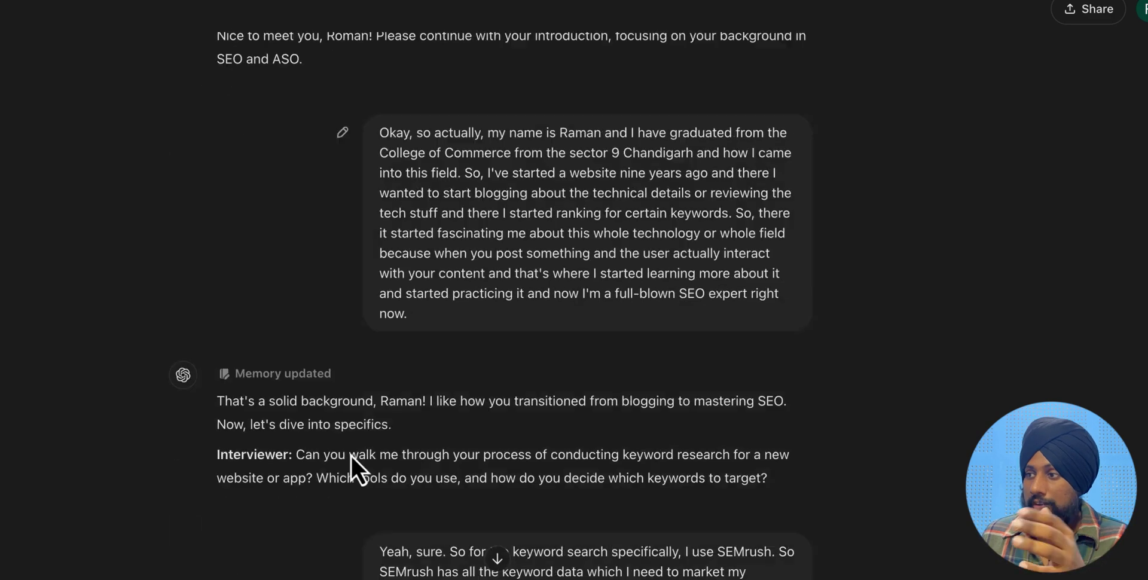
scroll(350, 453, down, 5)
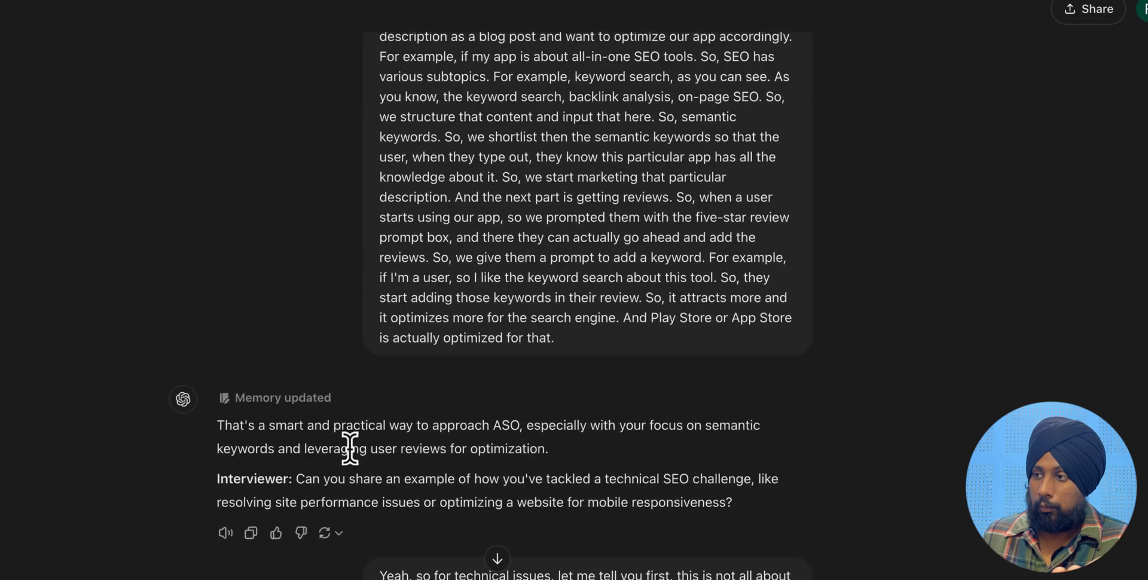
scroll(350, 448, down, 20)
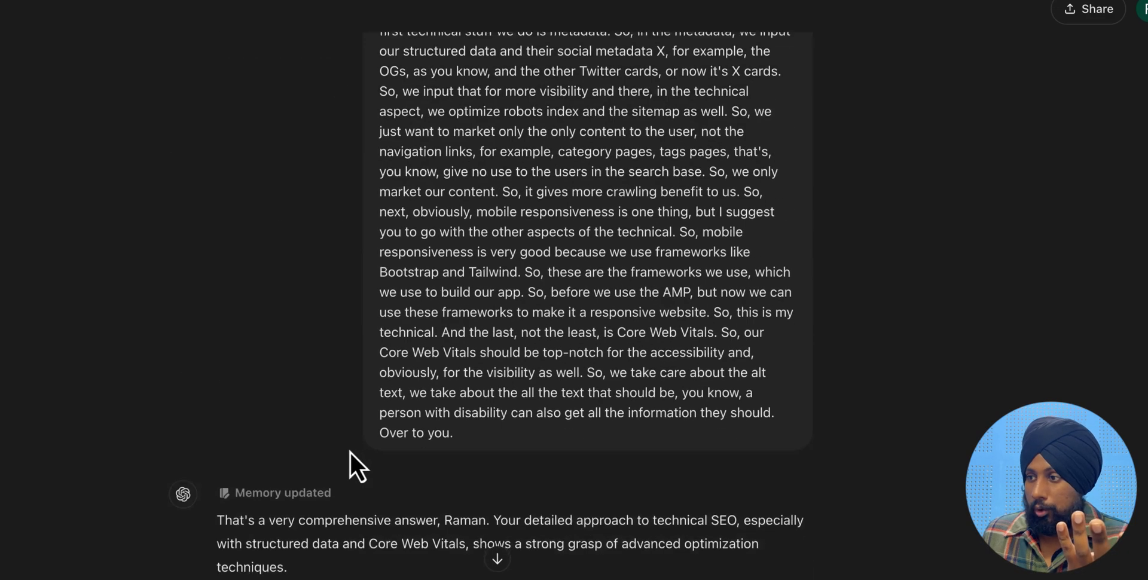
scroll(323, 321, down, 6)
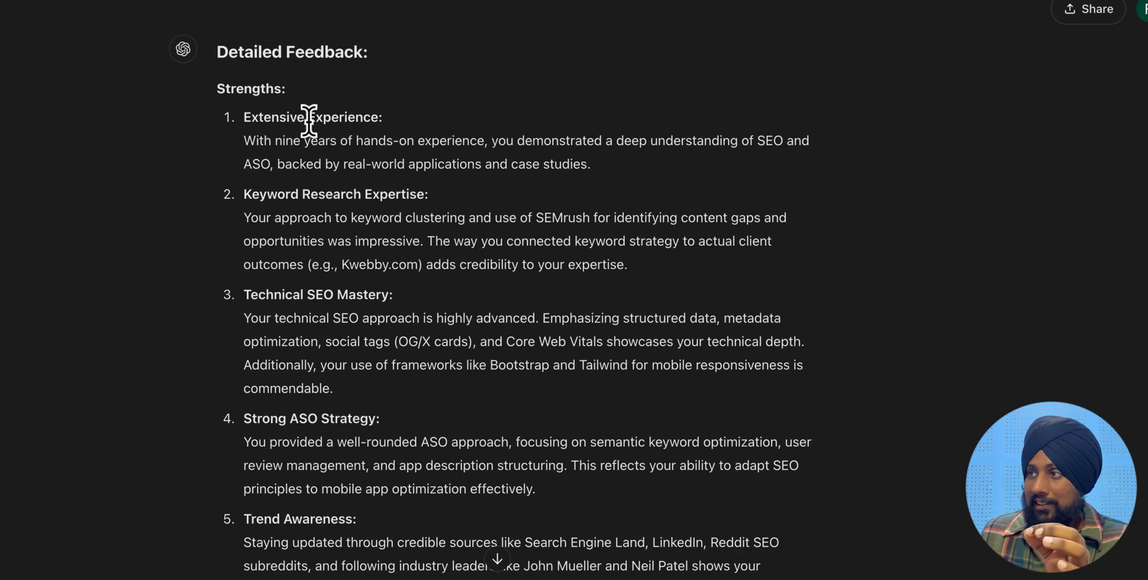
- Scroll through the 4.875 / 5 Ratings Summary and the Next Steps section
scroll(473, 299, down, 10)
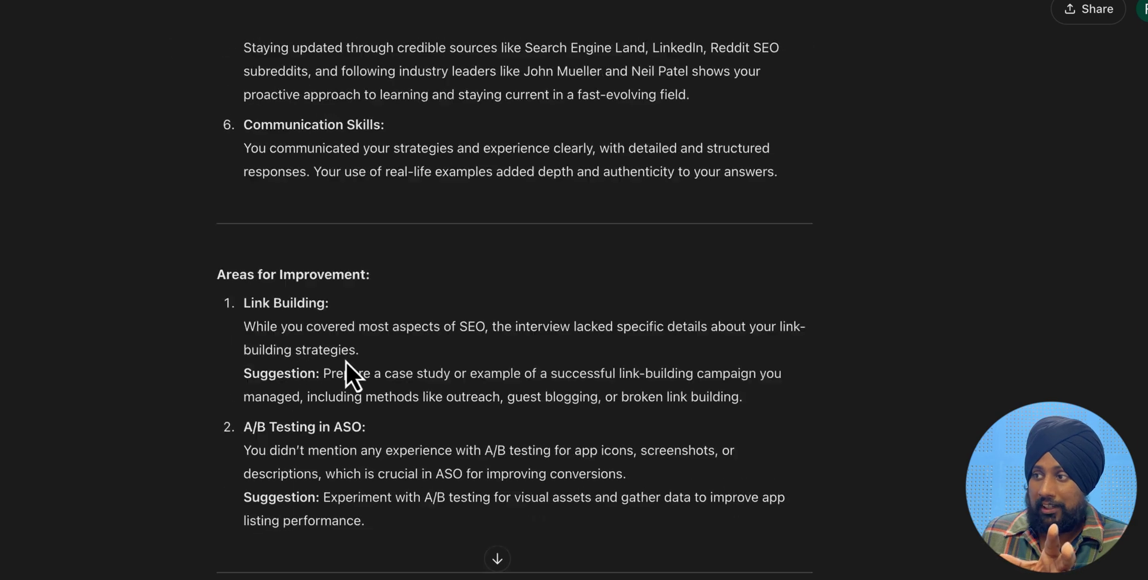
scroll(281, 269, down, 9)
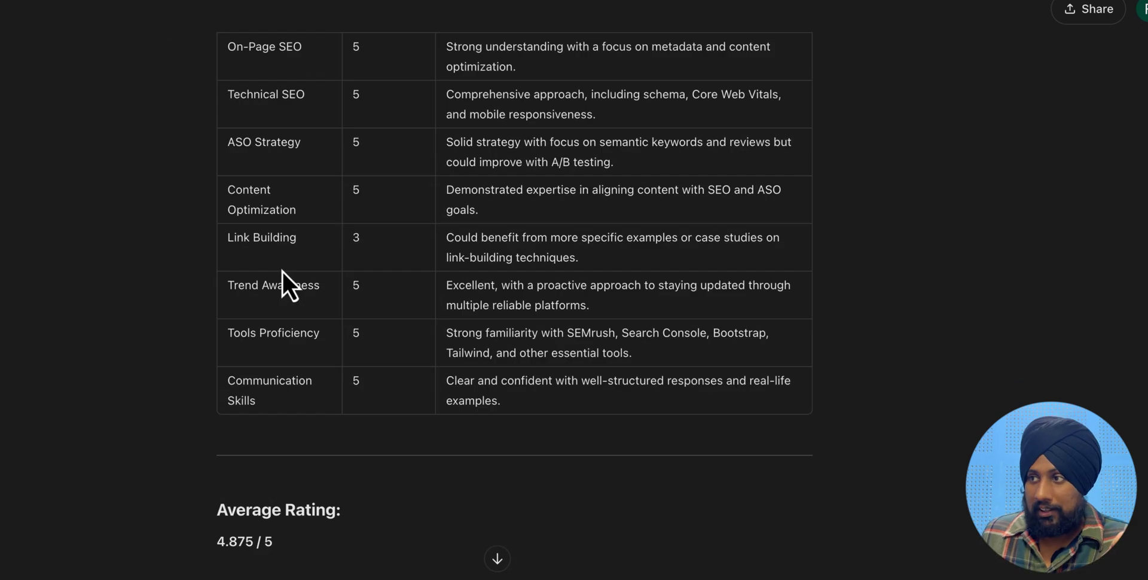
scroll(287, 251, up, 4)
scroll(290, 234, down, 1)
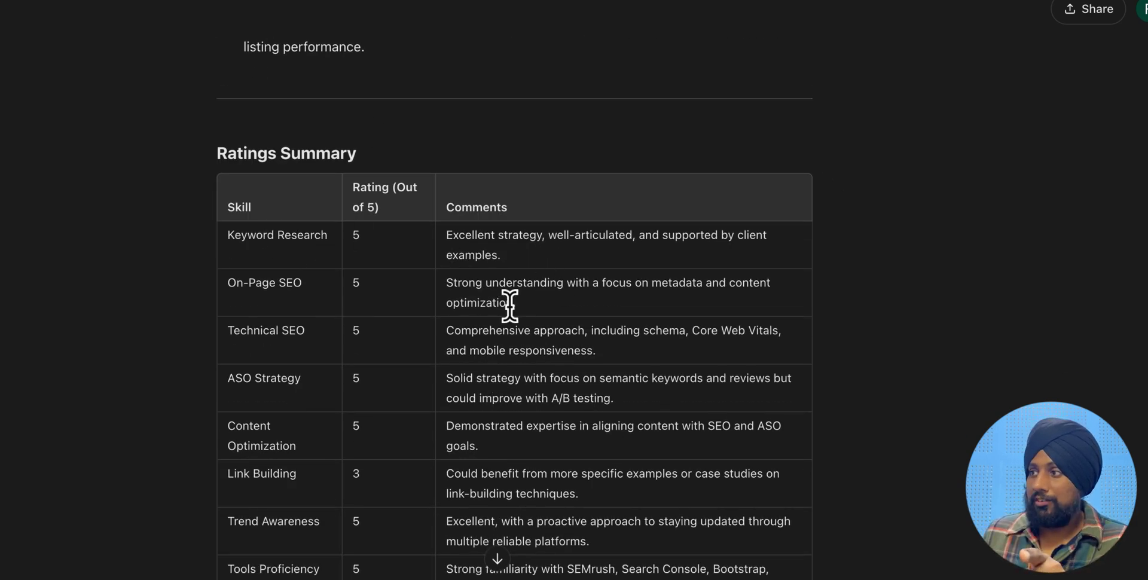
scroll(510, 305, down, 5)
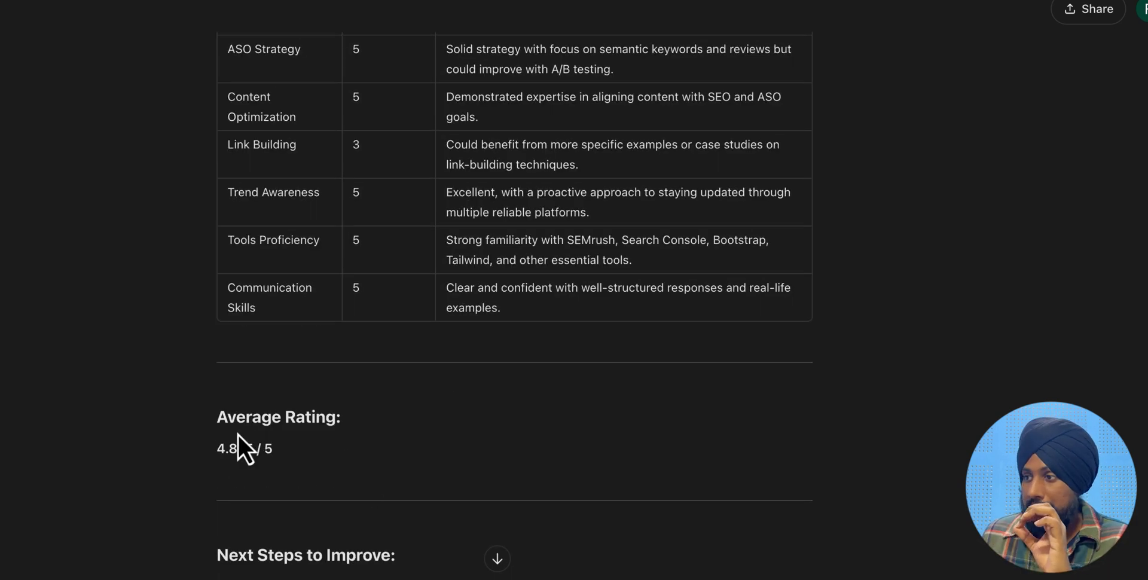
scroll(278, 454, down, 5)
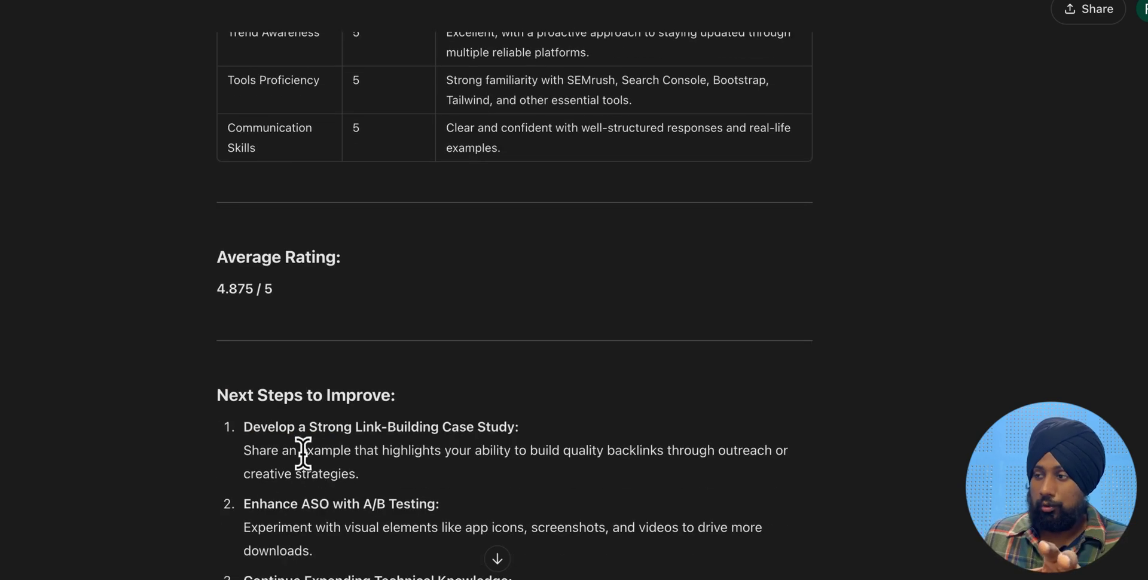
scroll(254, 335, down, 2)
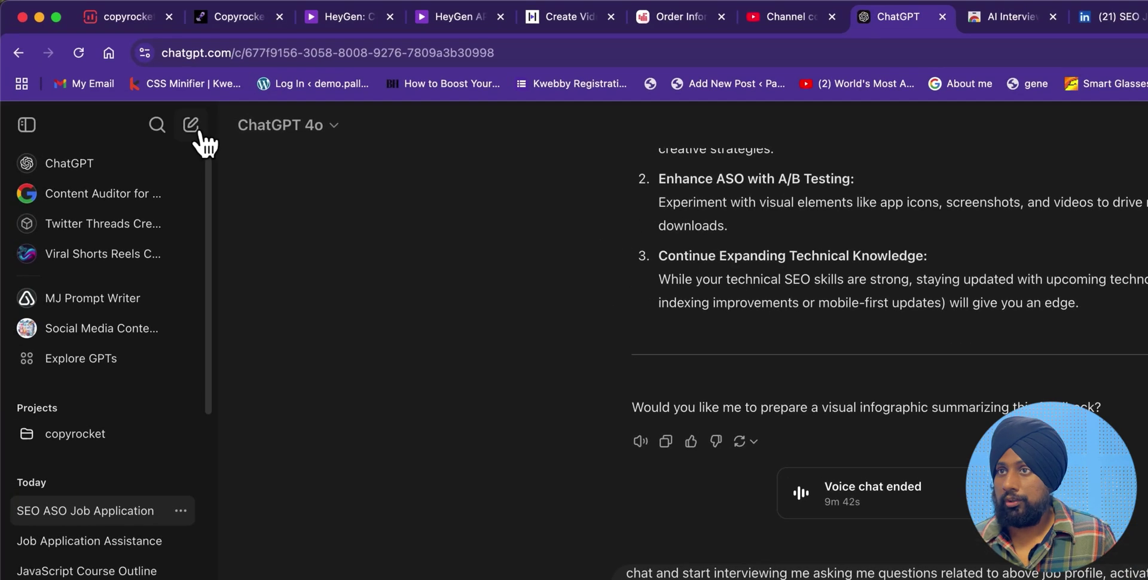
- Start a new chat holding the mock-interviewer prompt with its '[paste here]' job-details placeholder
click(191, 124)
key(super+v)
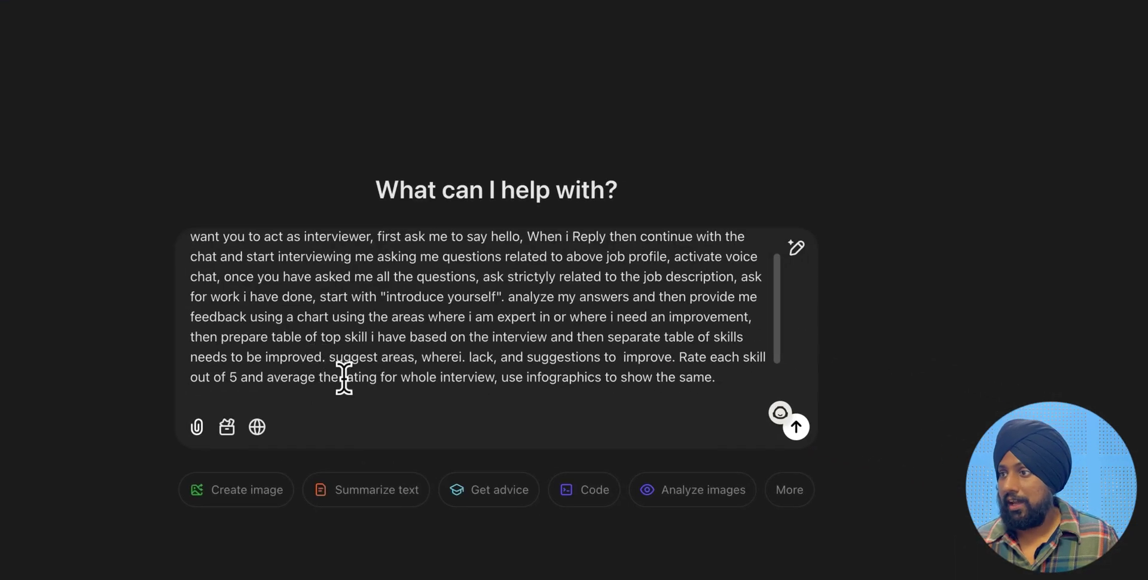
scroll(441, 389, down, 2)
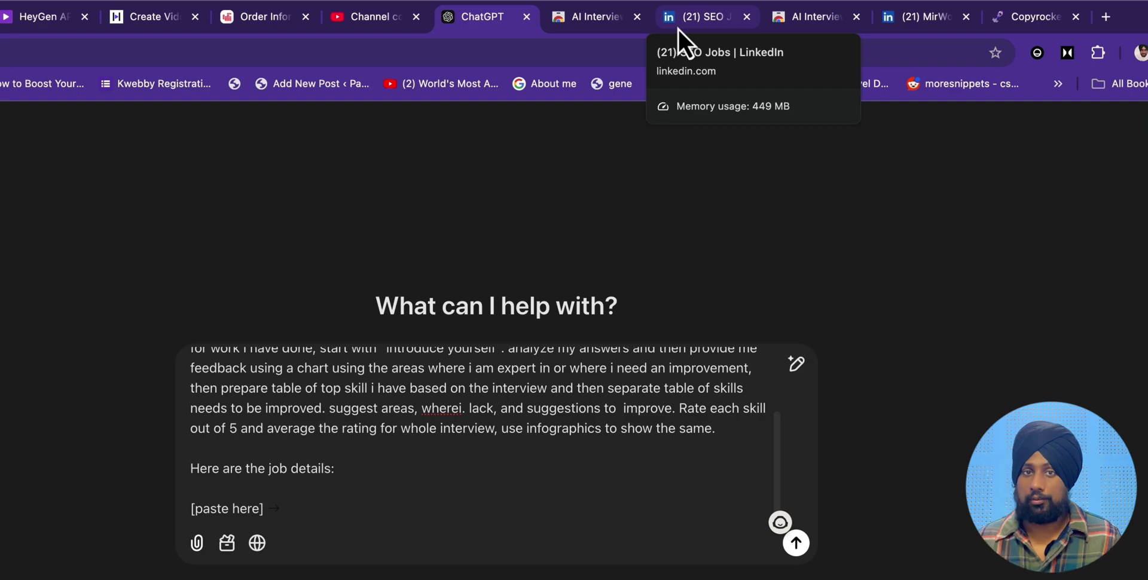
- Open NS Ventures' Head Search Engine Optimization job listing on LinkedIn
click(678, 29)
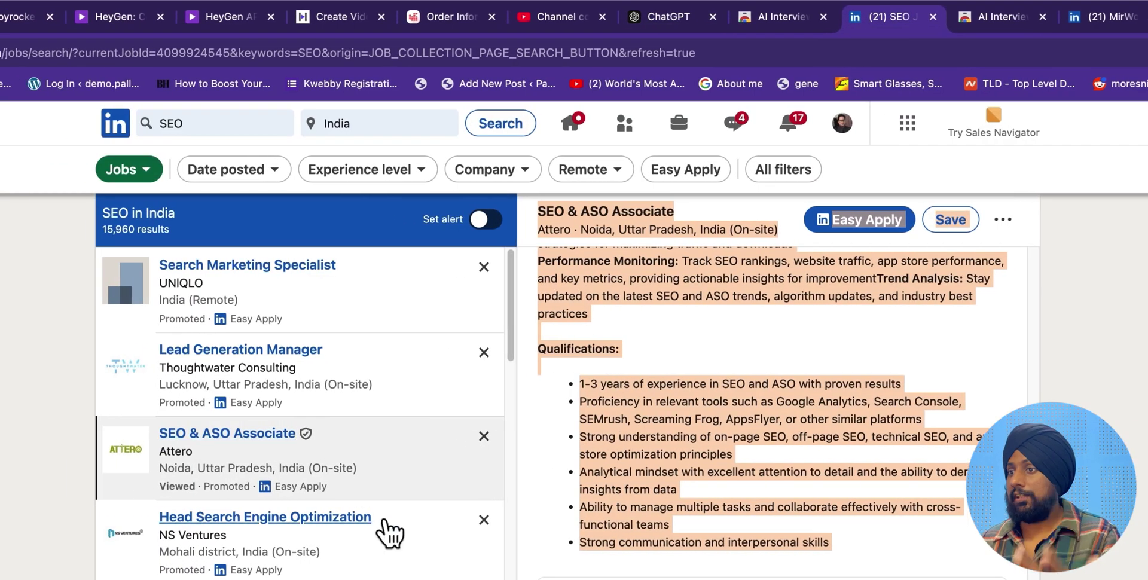
scroll(390, 532, down, 3)
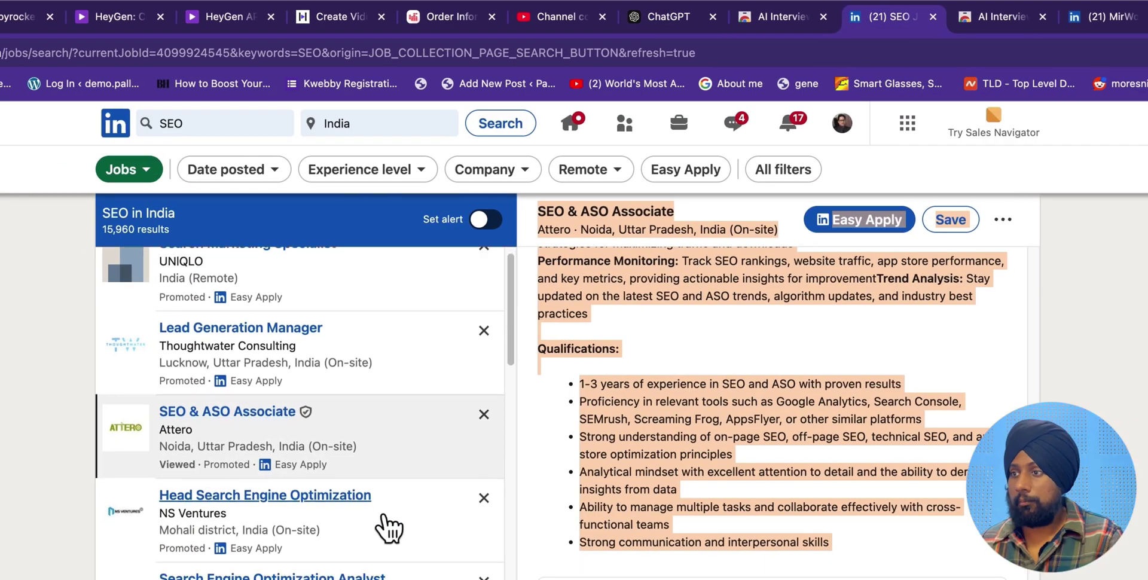
click(395, 458)
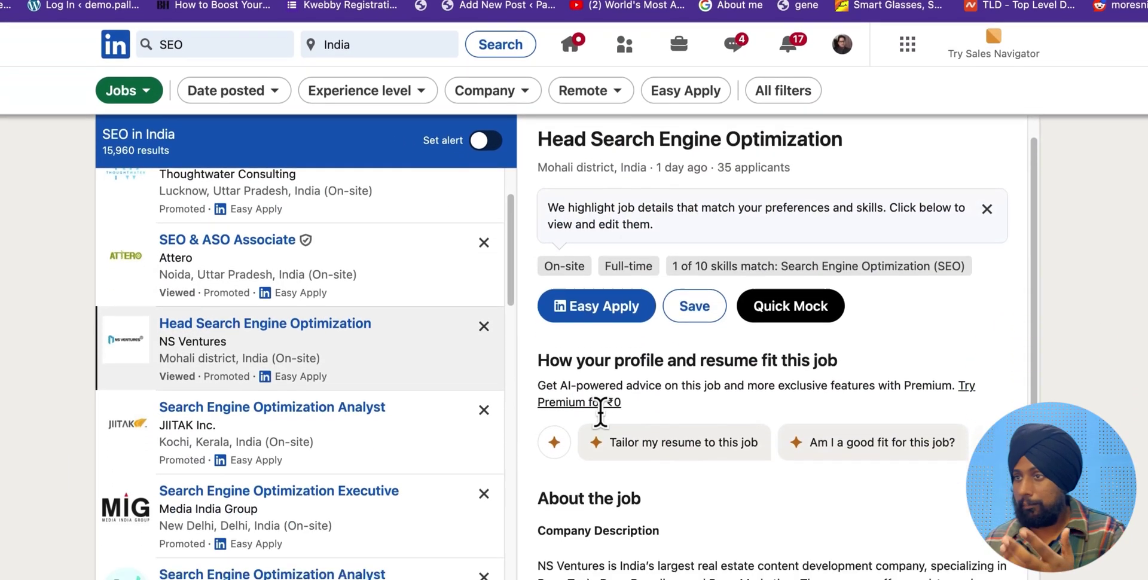
scroll(543, 403, down, 5)
scroll(543, 403, up, 5)
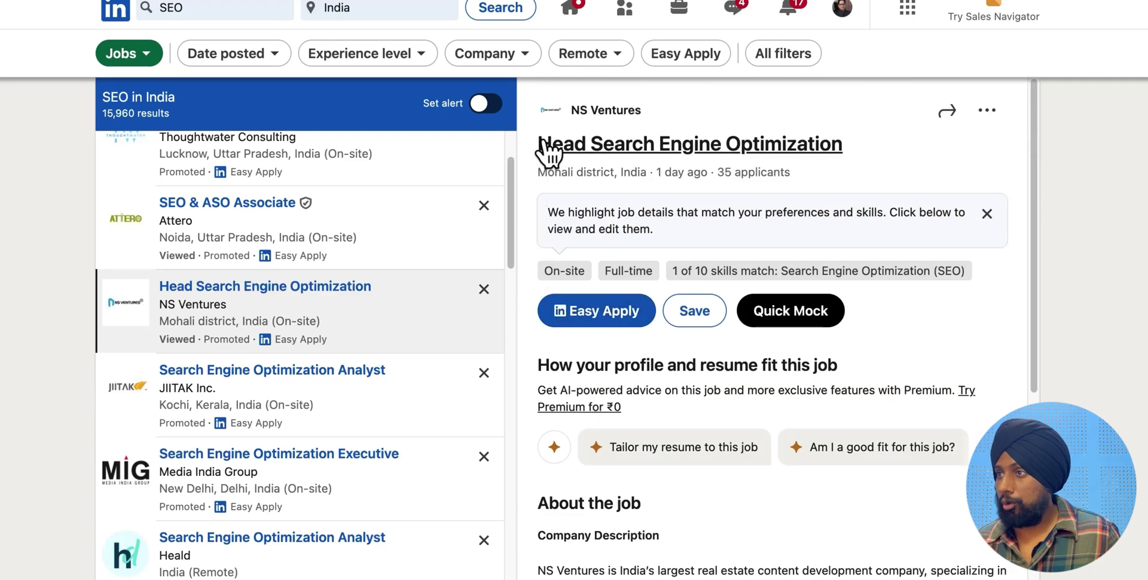
- Select all of the job listing's details and return to the ChatGPT chat
key(ctrl+a)
scroll(536, 159, down, 3)
scroll(688, 472, down, 6)
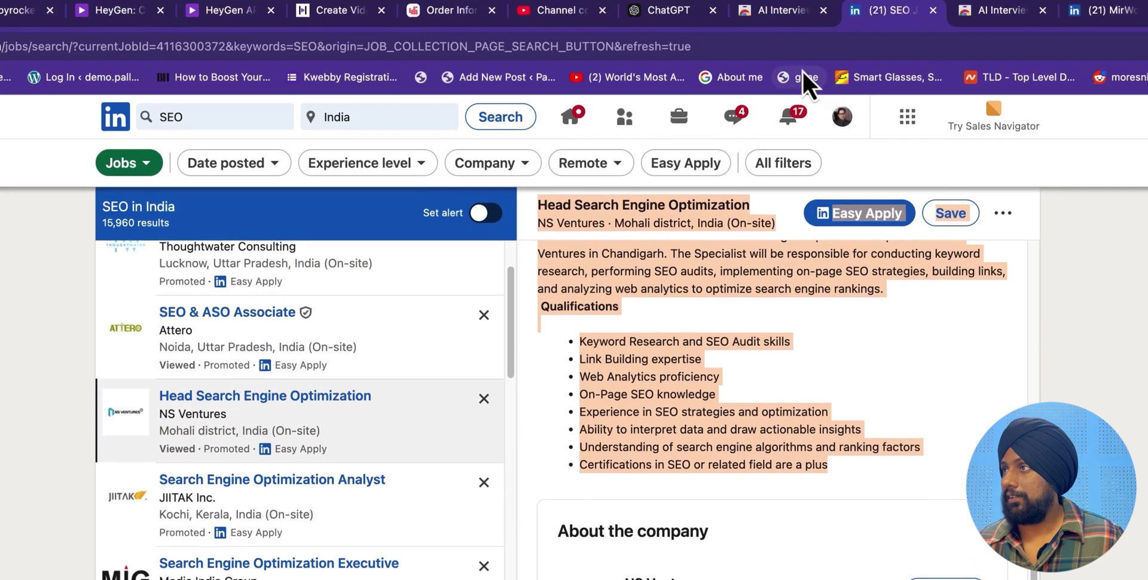
click(664, 16)
- Replace the [paste here] placeholder with the copied job details and send the interview prompt
drag(542, 514, 378, 508)
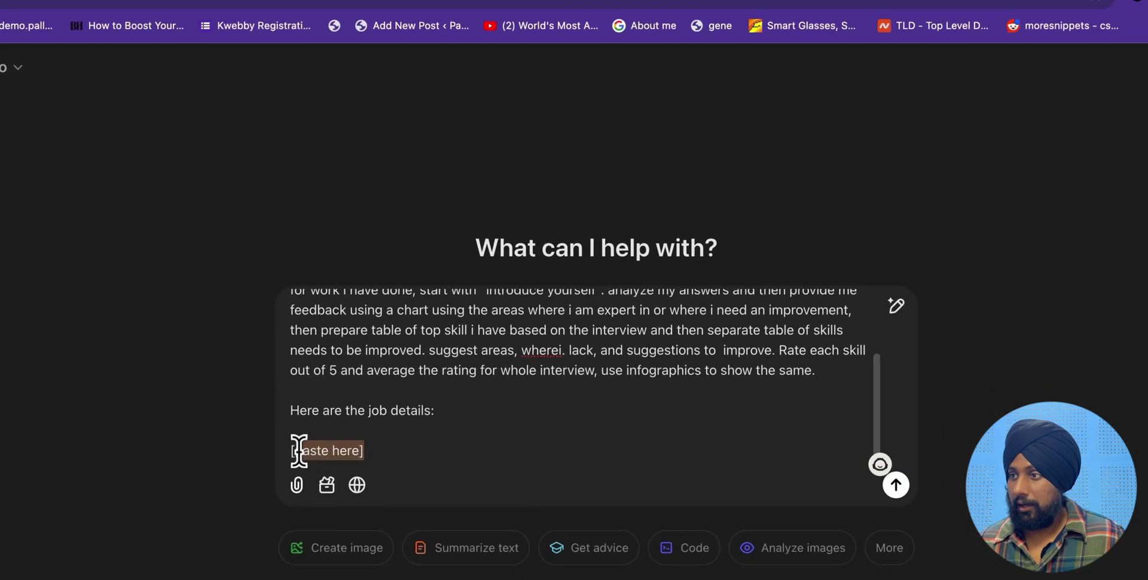
key(ctrl+v)
key(Return)
- Start a spoken voice-mode conversation with the ChatGPT interviewer
scroll(197, 359, down, 5)
scroll(212, 400, down, 15)
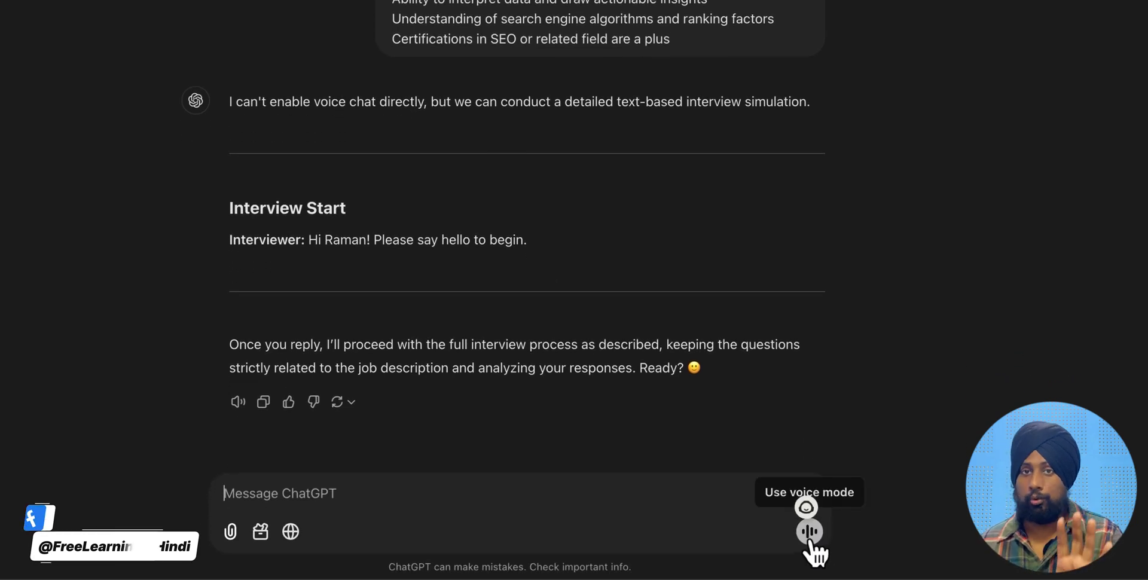
click(809, 530)
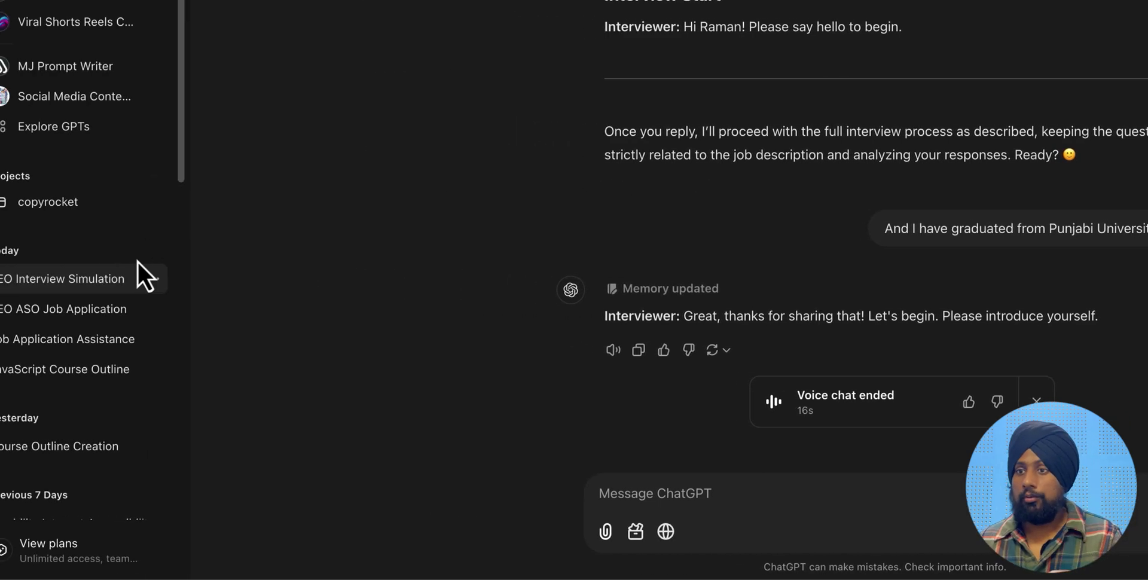
click(105, 309)
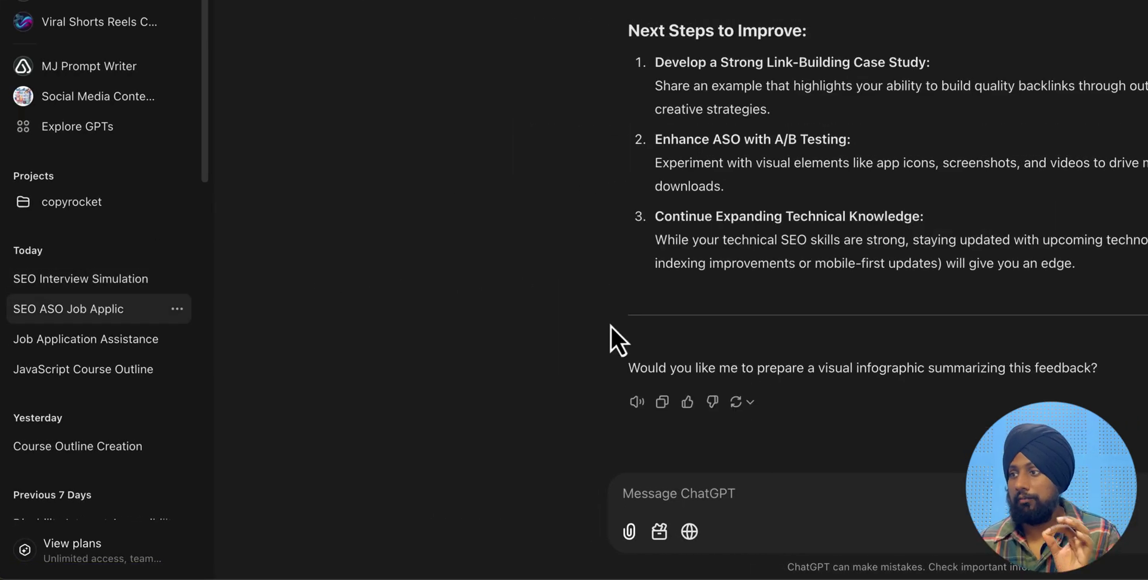
scroll(612, 325, up, 3)
scroll(371, 321, up, 5)
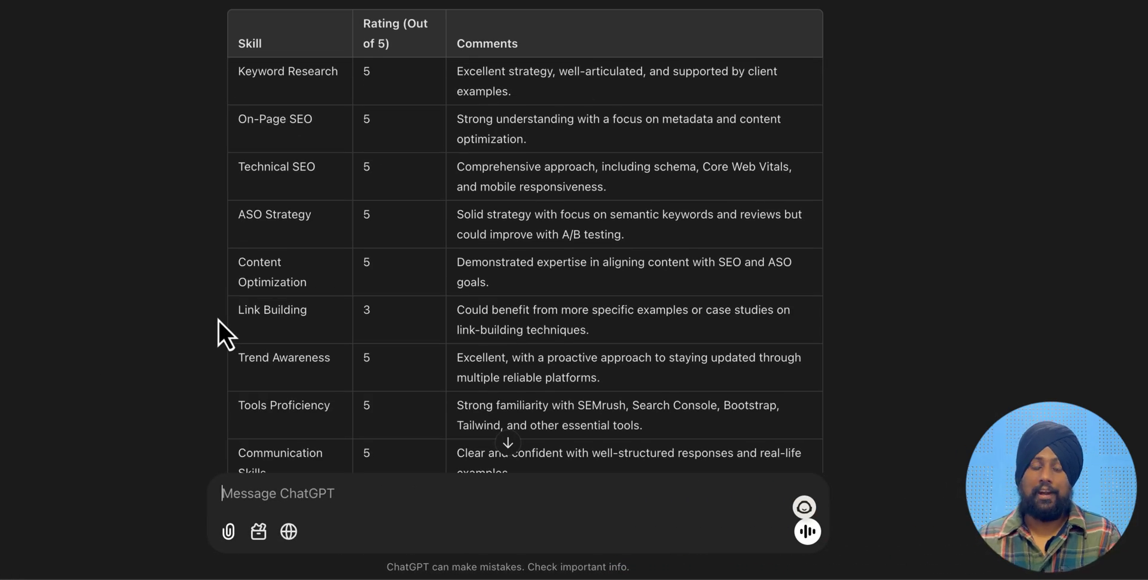